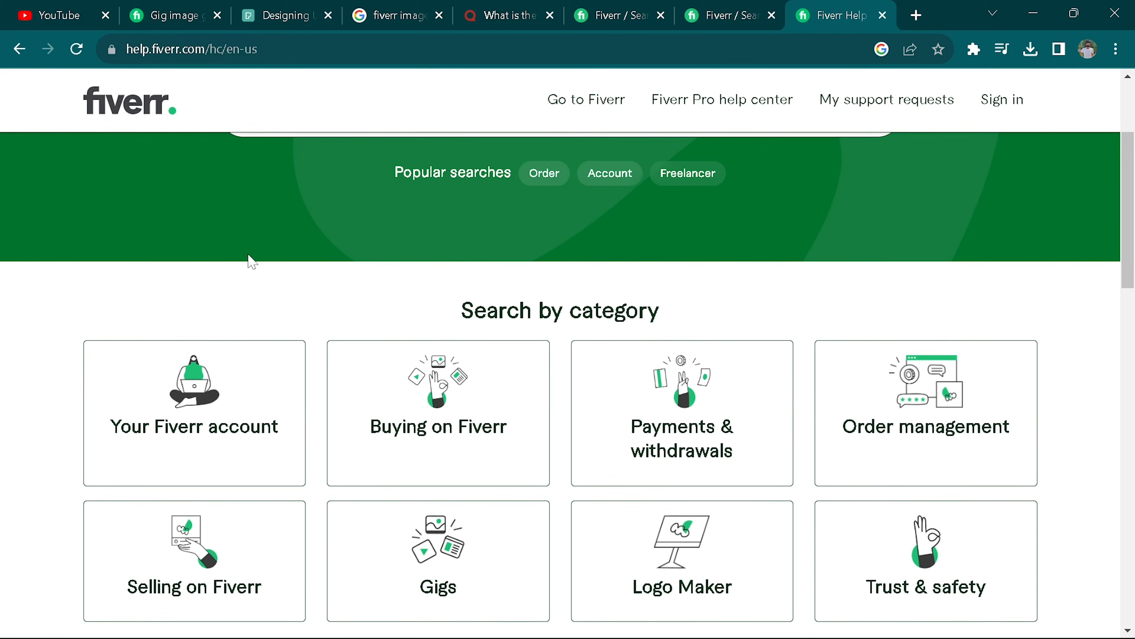
Look through the Fiverr help center's popular articles and read the Gig image guidelines
scroll(251, 261, down, 6)
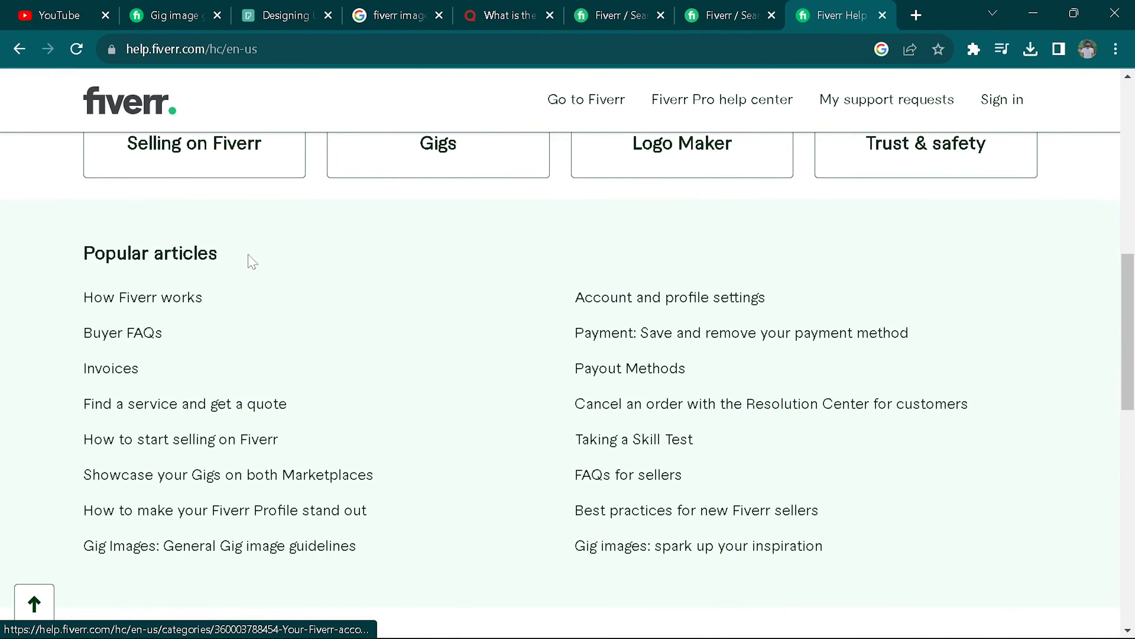
scroll(251, 261, down, 15)
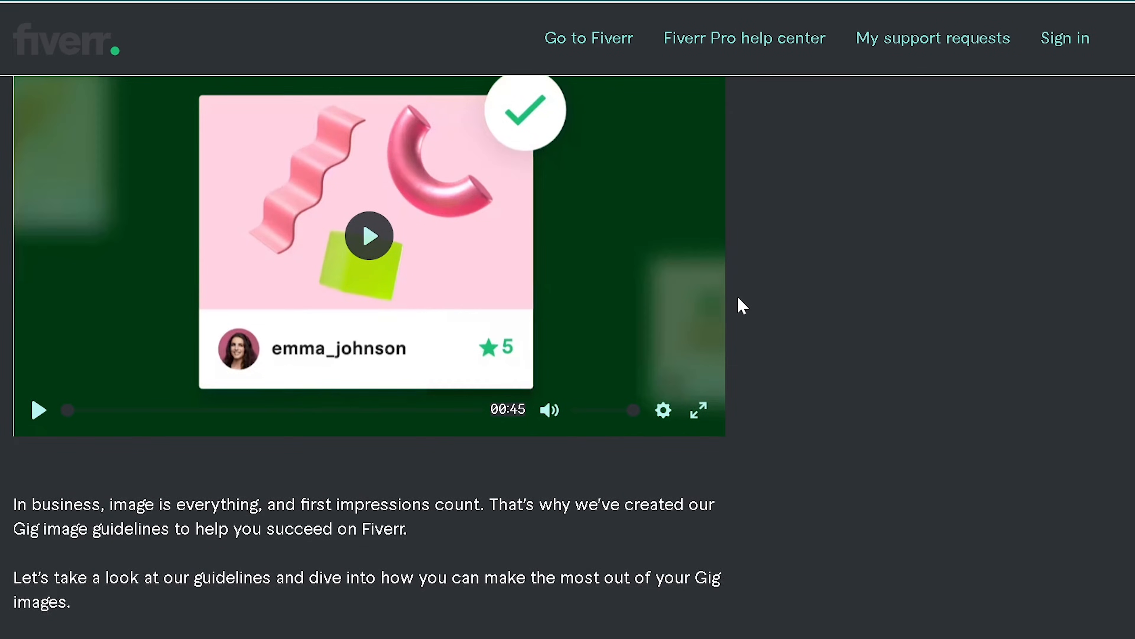
scroll(737, 300, down, 15)
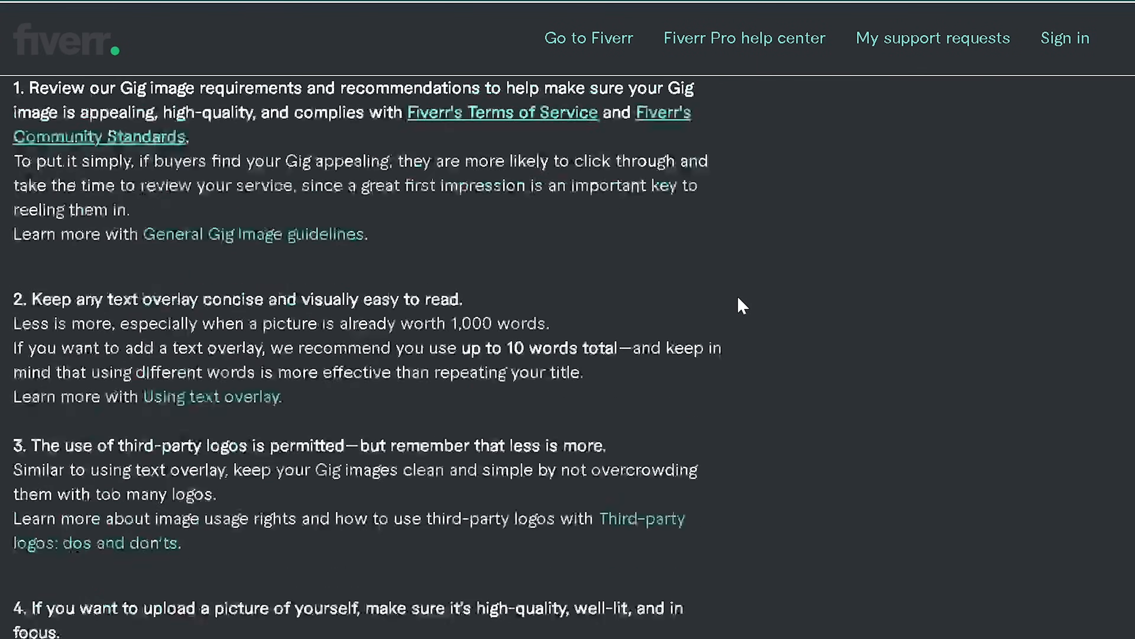
scroll(738, 298, down, 15)
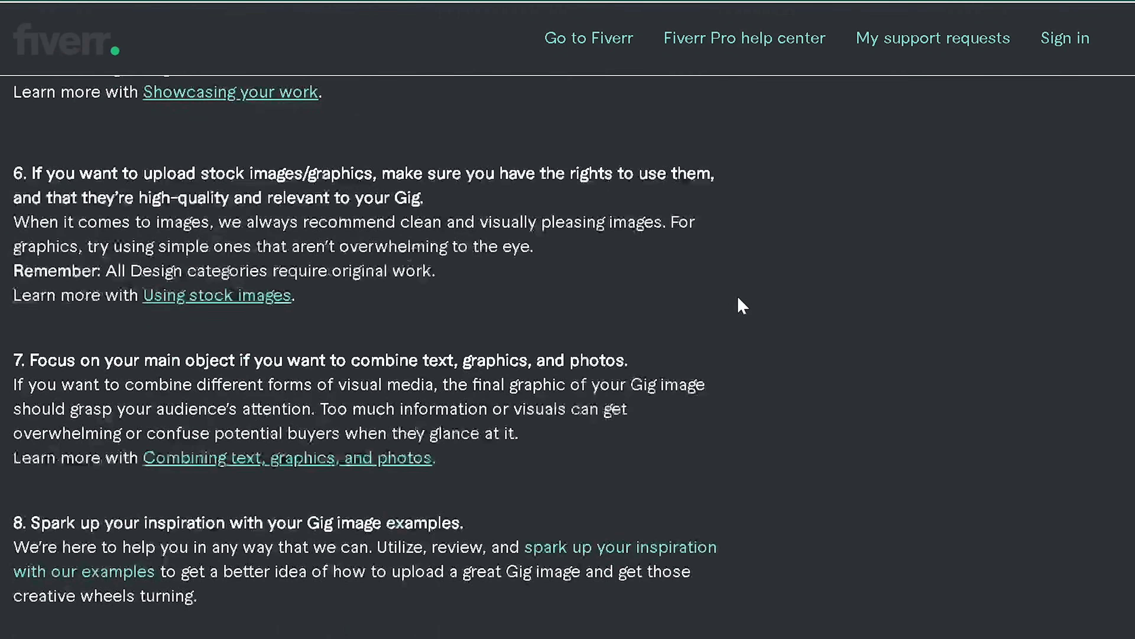
scroll(737, 298, down, 10)
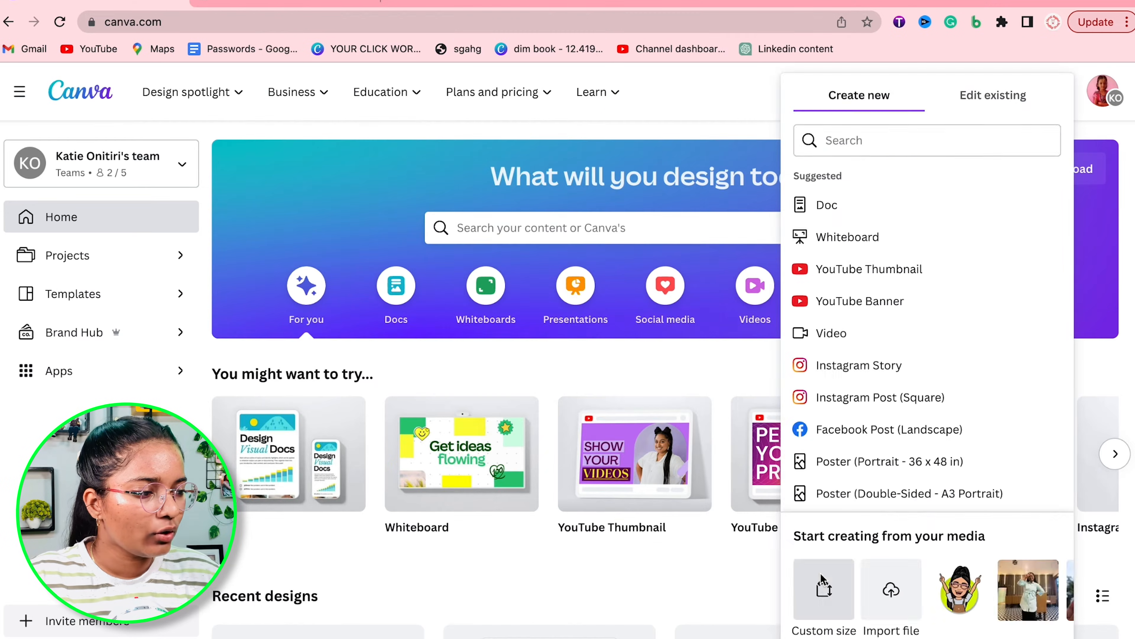
Create a custom-size Canva design of 1280 × 769 px and open its title for editing
click(823, 588)
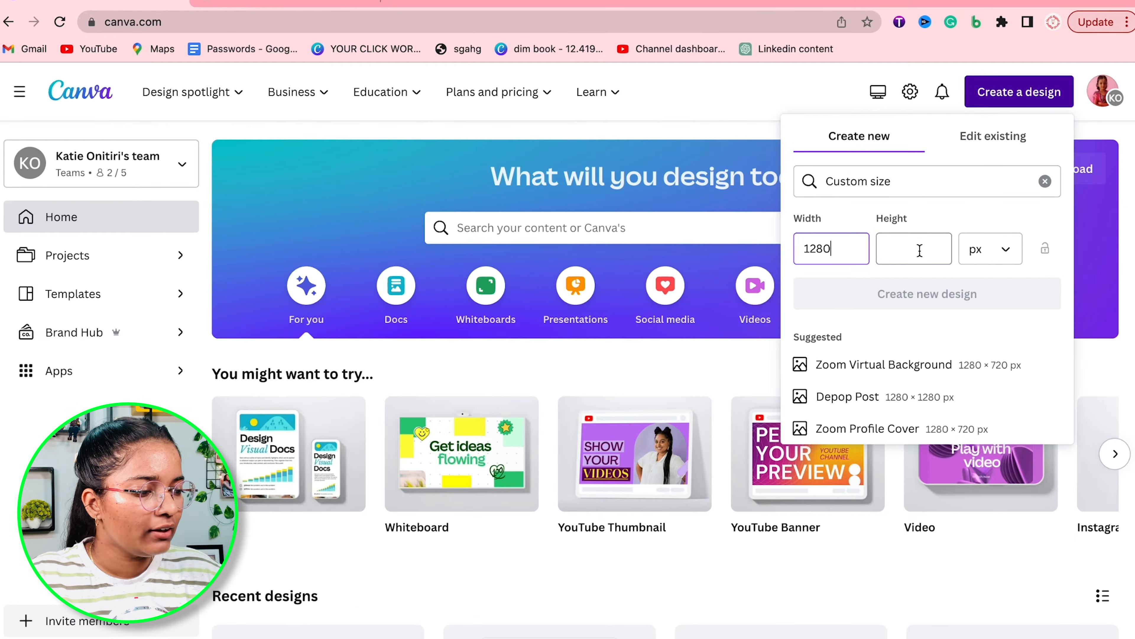
click(919, 249)
text(769)
click(889, 297)
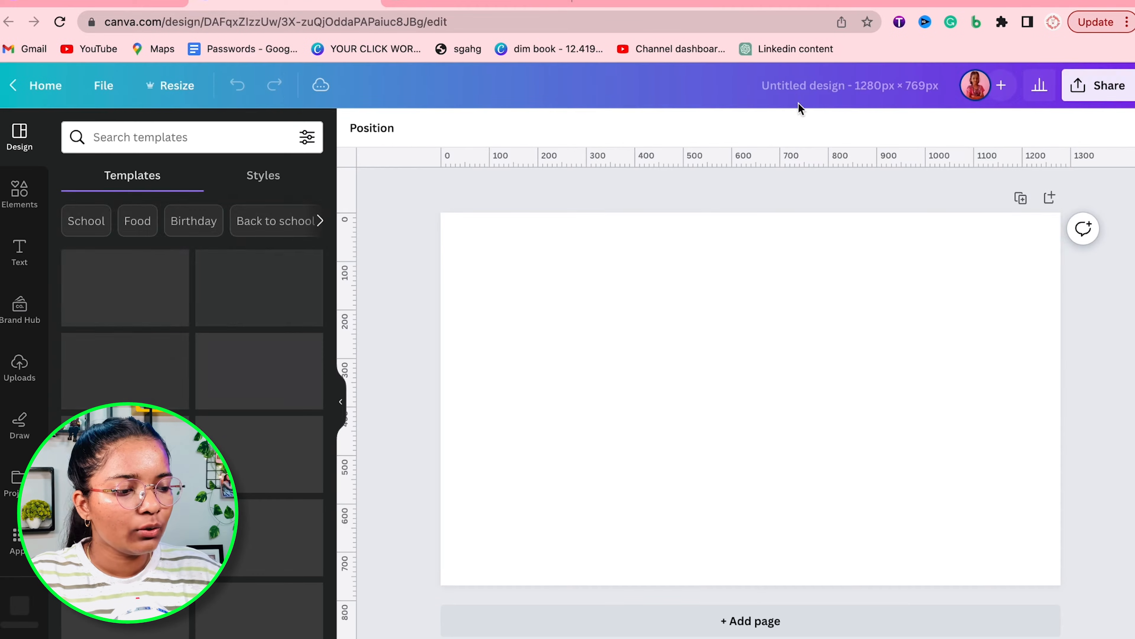
click(771, 86)
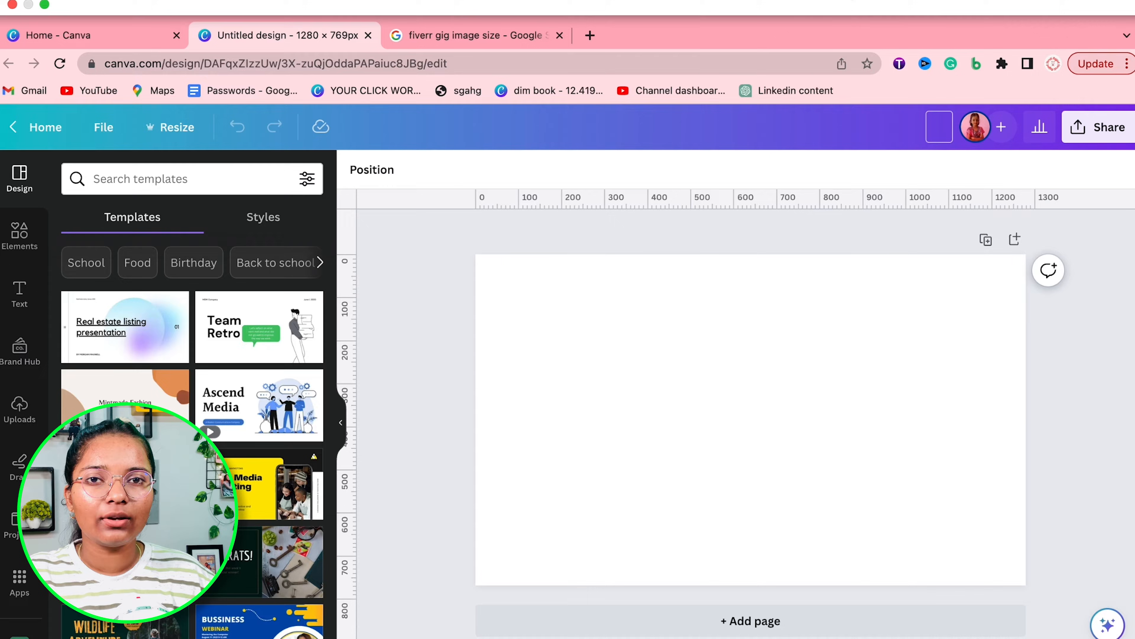
Check the recommended Fiverr gig image size in the Google search results and return to the Canva home page
click(61, 36)
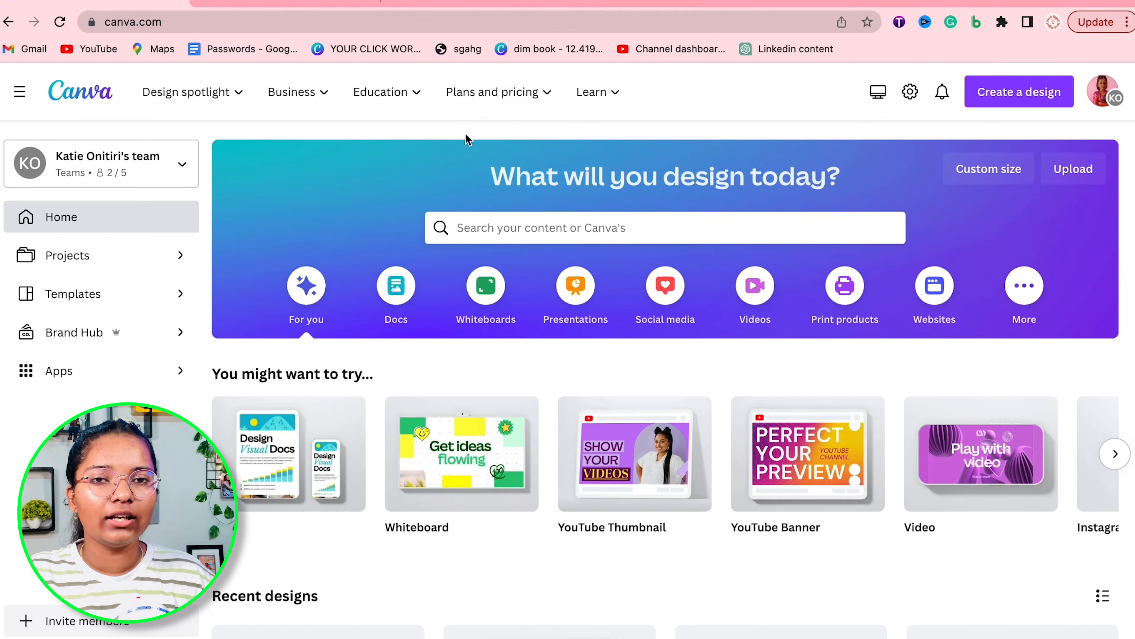
click(285, 2)
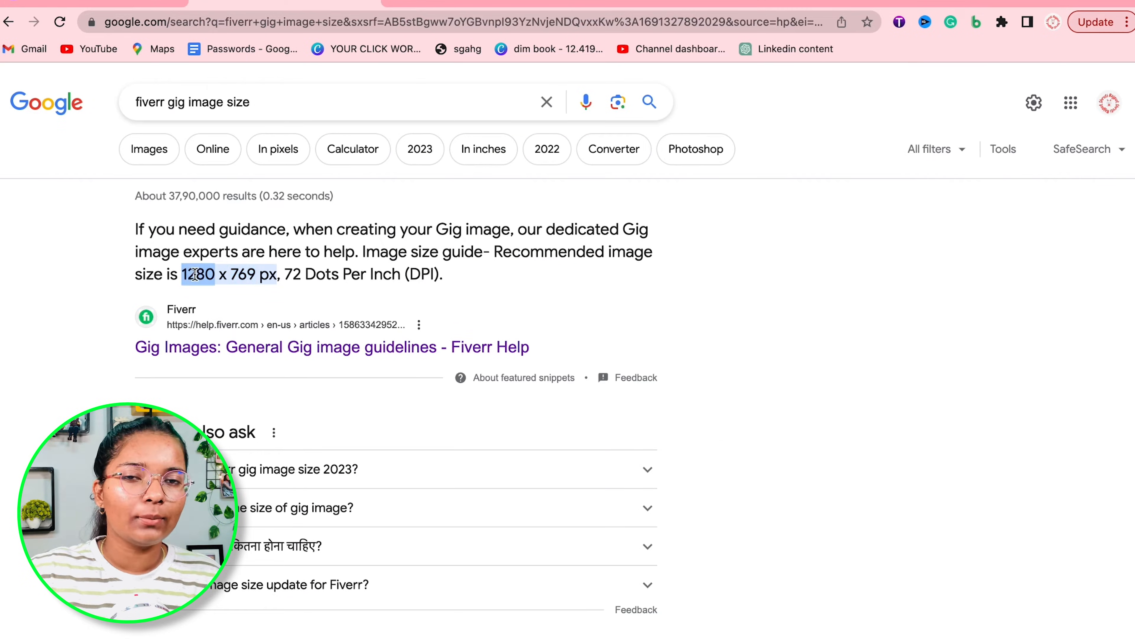
click(121, 5)
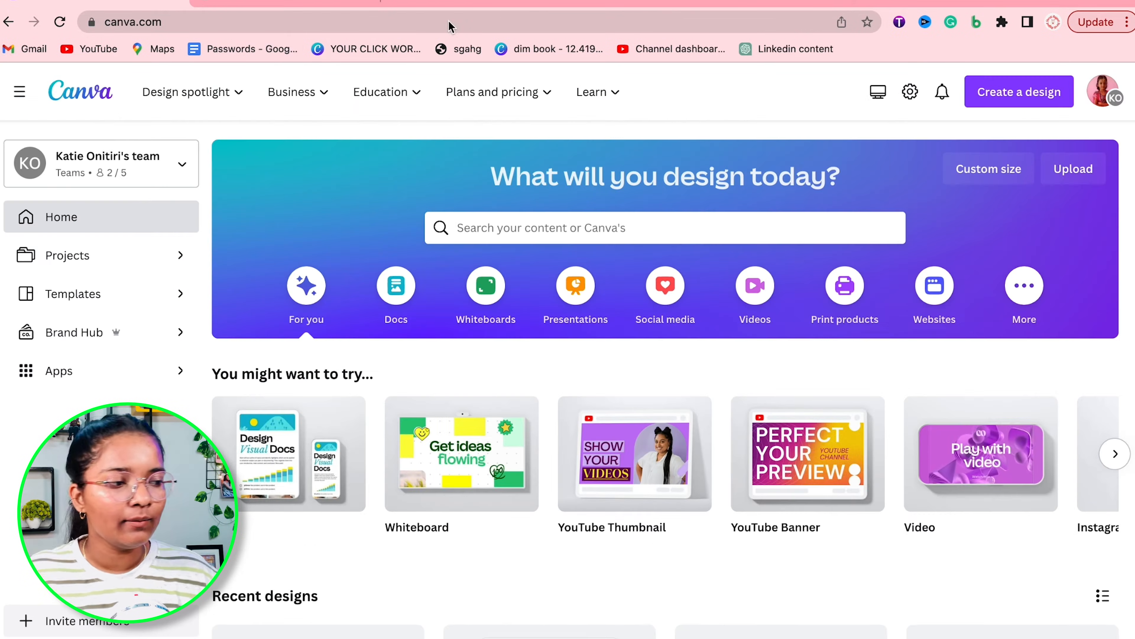
Create a new design and title it "minimal logo design"
click(1030, 104)
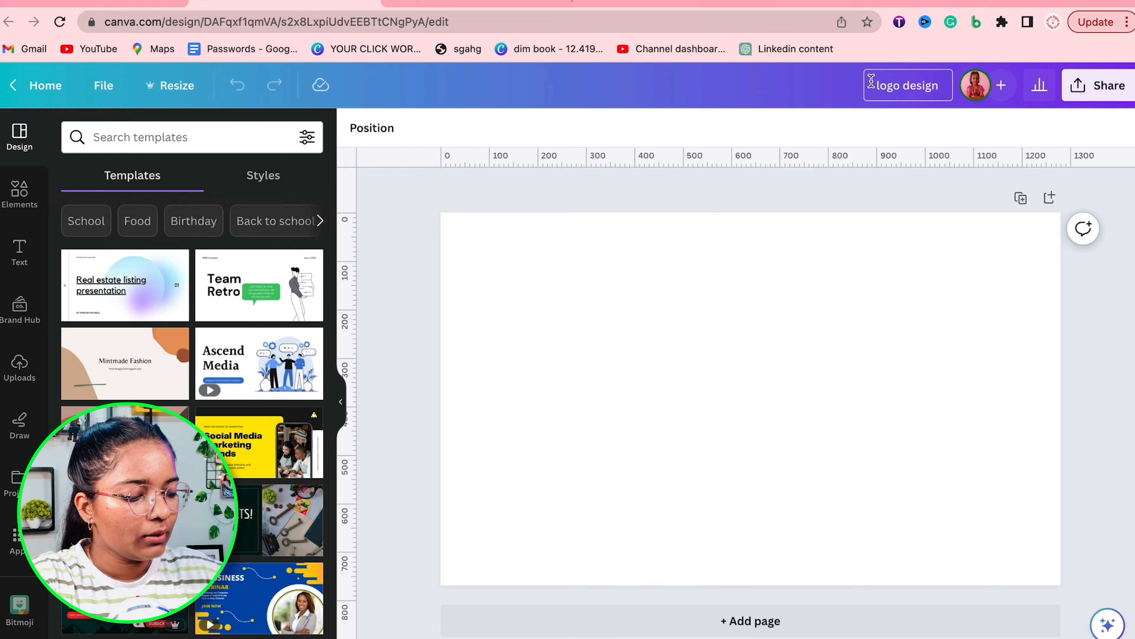
click(892, 243)
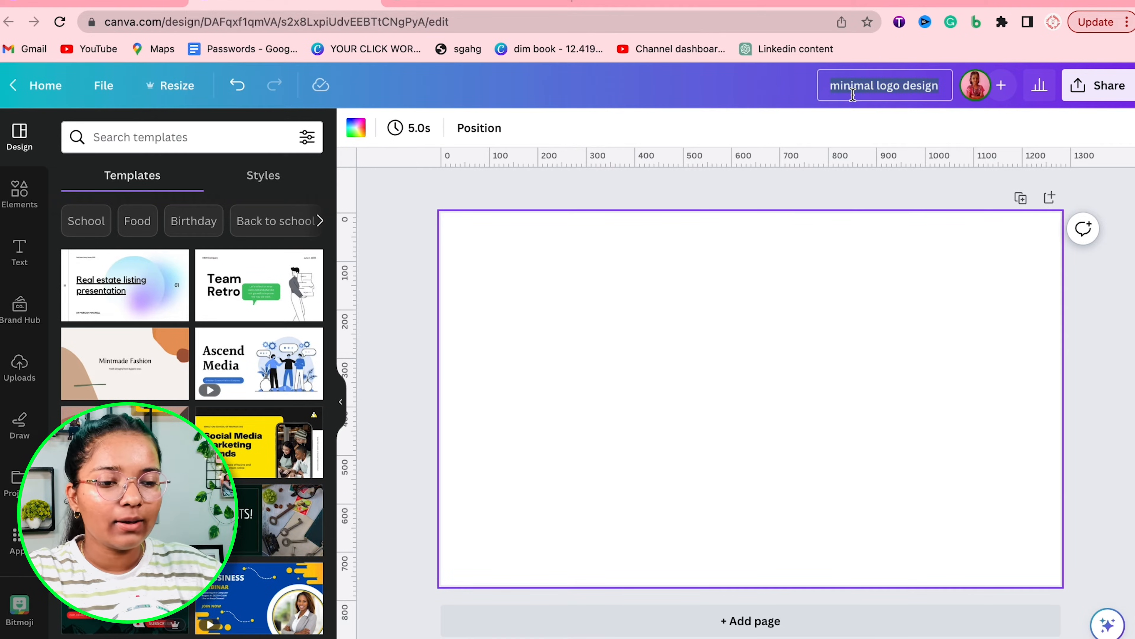
Search the elements library for "minimal logo design" and limit the results to graphics
click(31, 202)
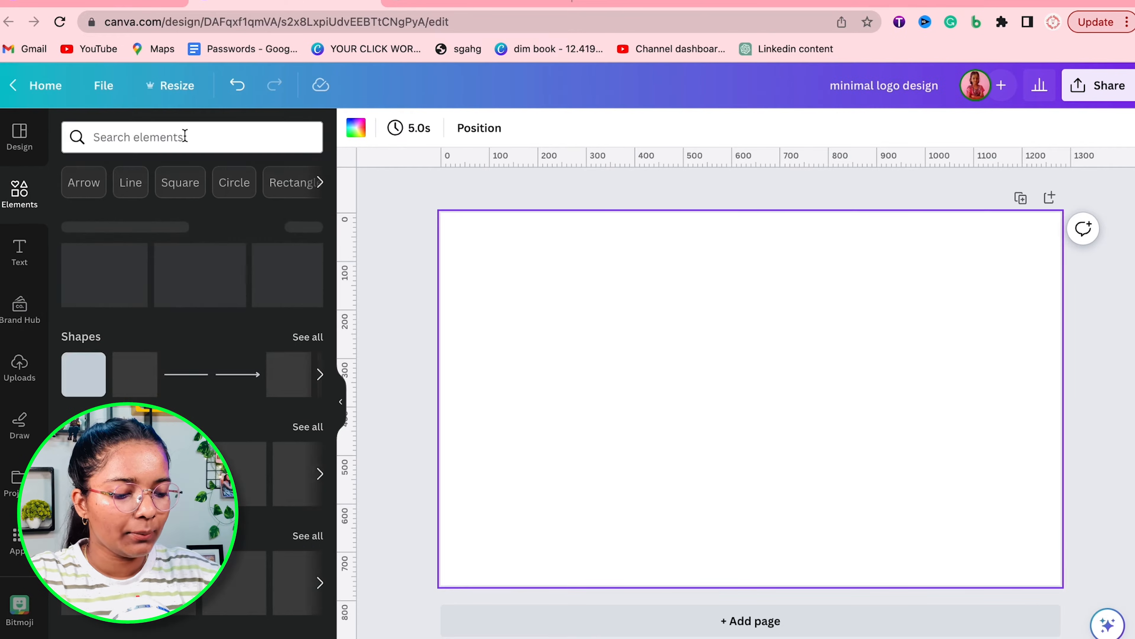
click(183, 134)
text(minimal logo design)
key(Return)
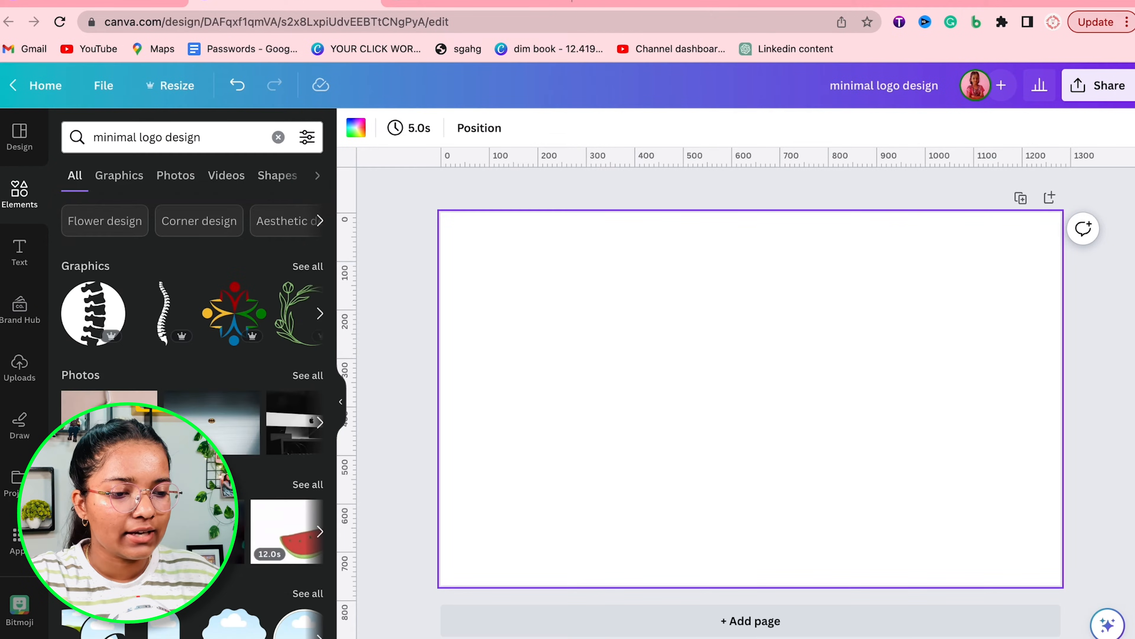
click(116, 177)
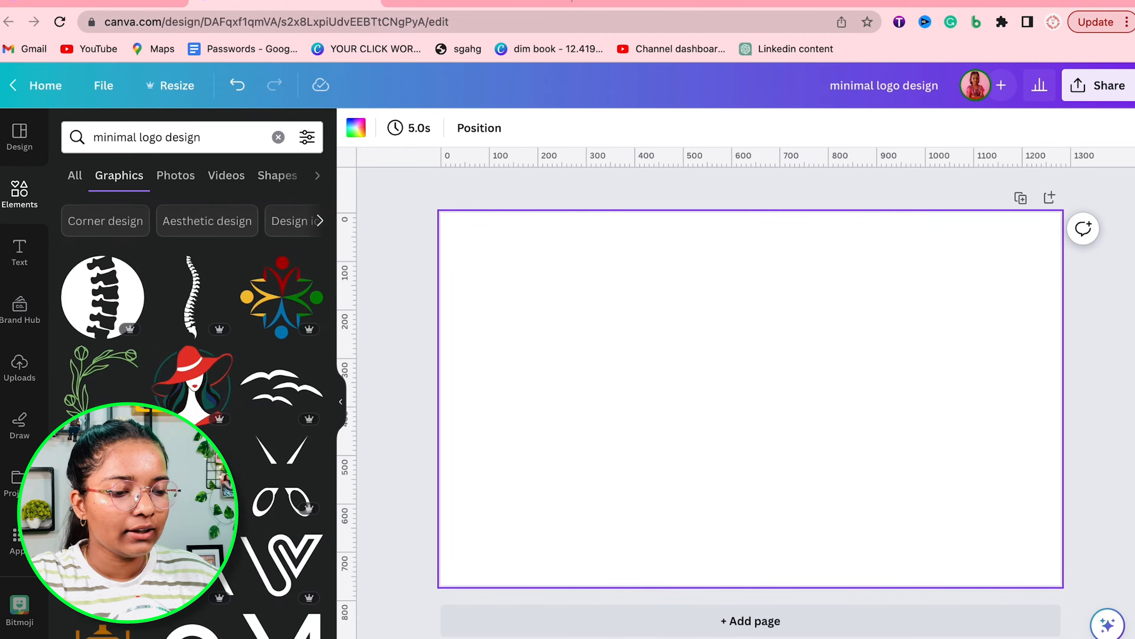
Add the red-hat woman graphic on the page's left side and the four-color people emblem on its right side
click(218, 372)
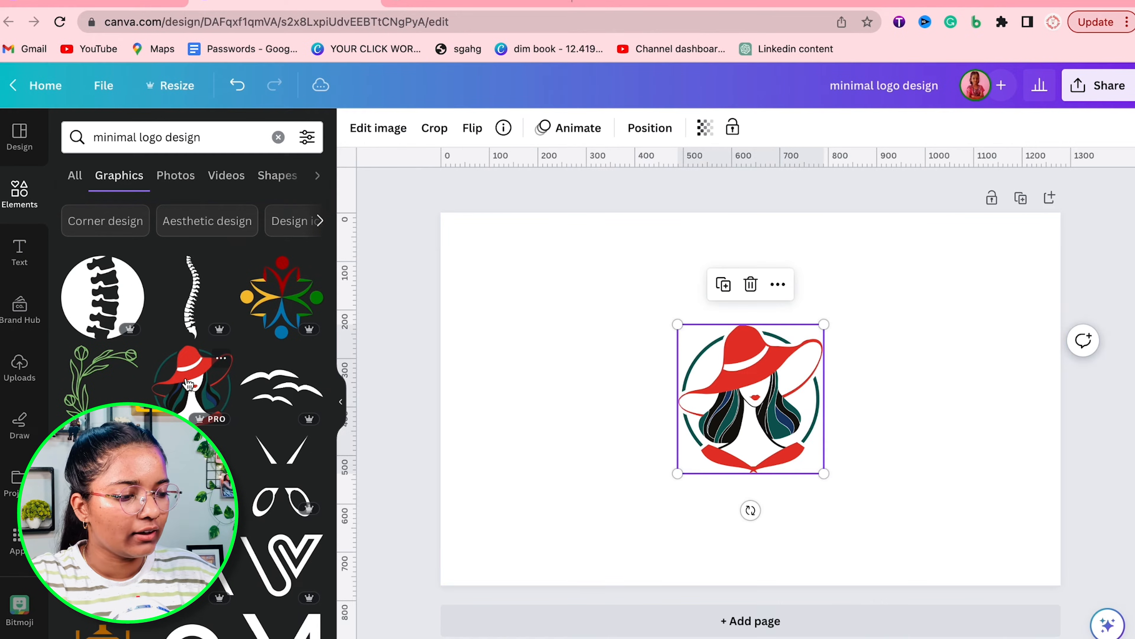
drag(765, 410, 566, 336)
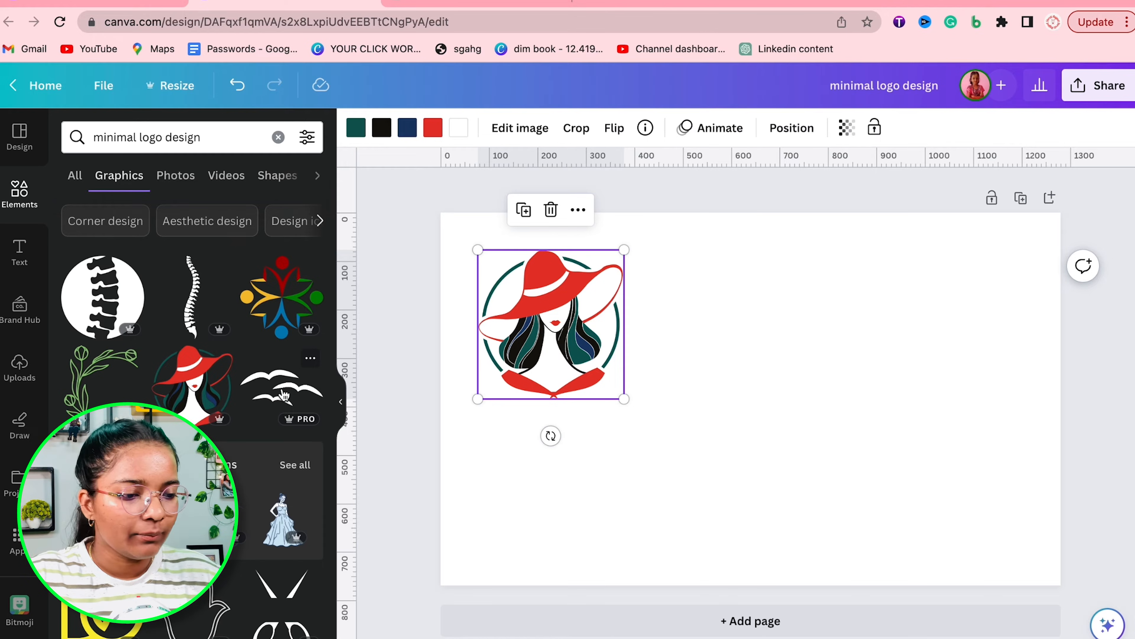
click(296, 322)
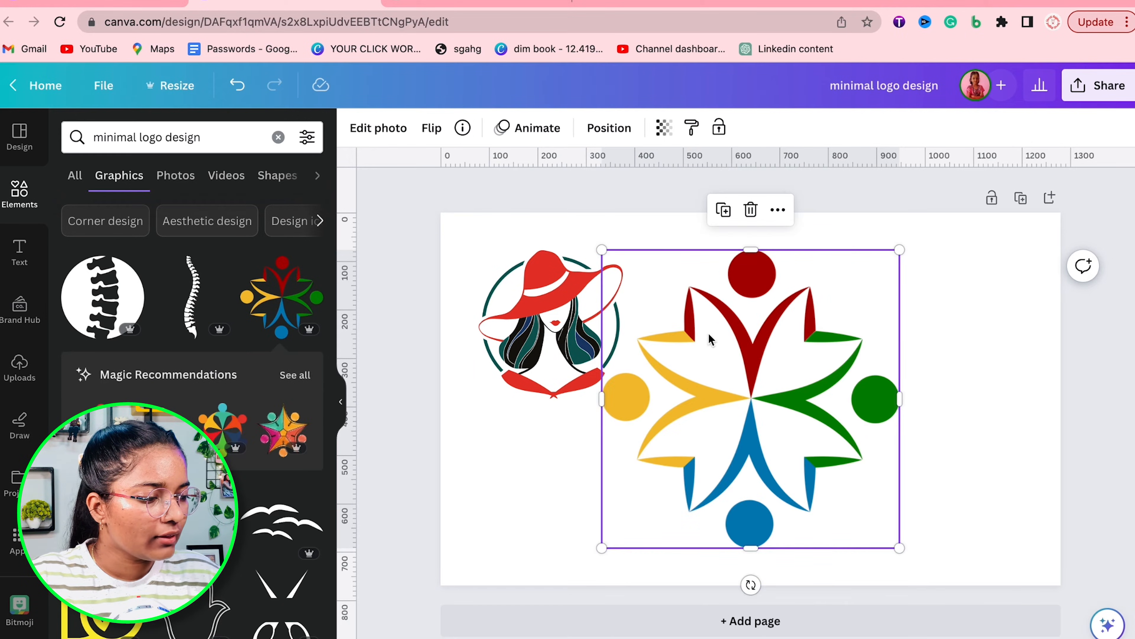
drag(712, 333, 849, 336)
Enlarge the woman graphic to fill most of the page's left half, then shrink the people emblem and center it vertically
click(586, 290)
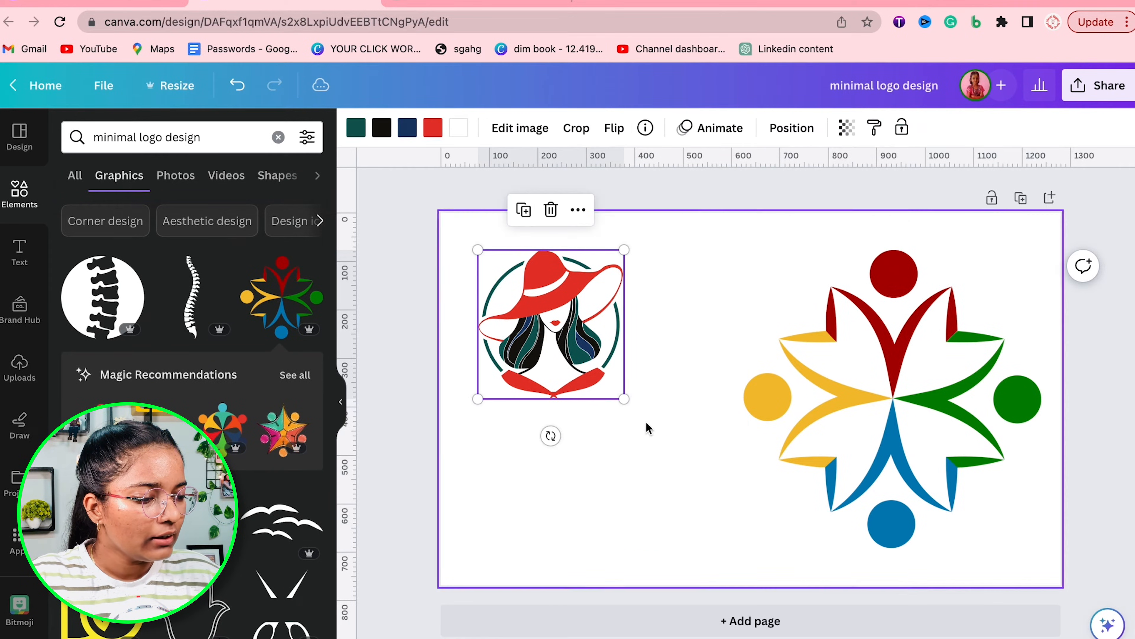
drag(623, 396, 609, 416)
click(753, 527)
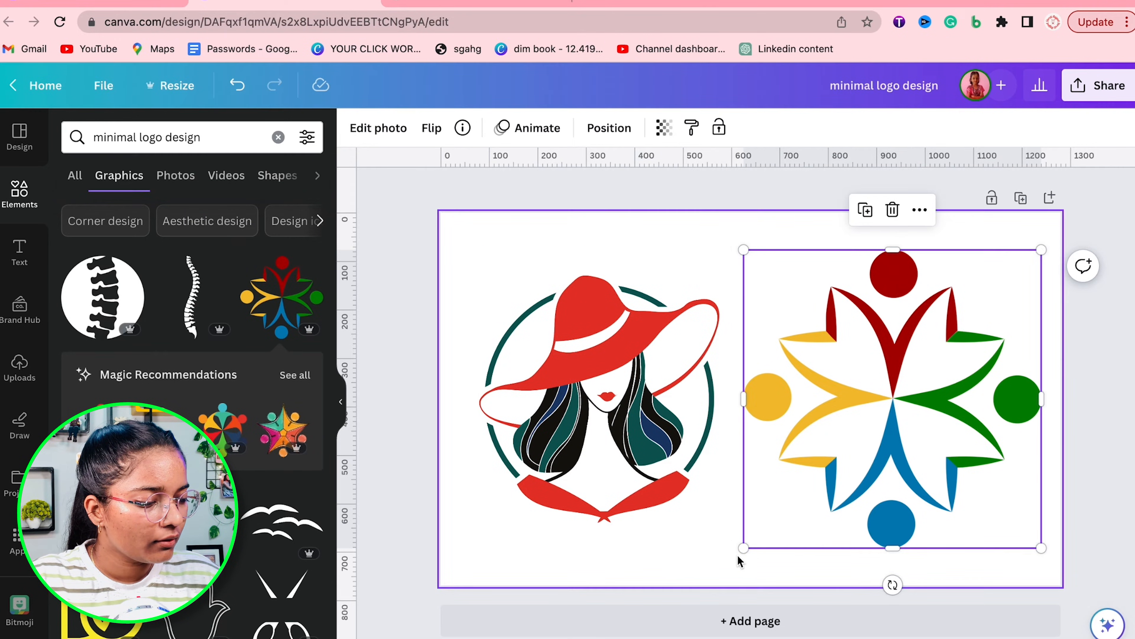
drag(742, 548, 777, 515)
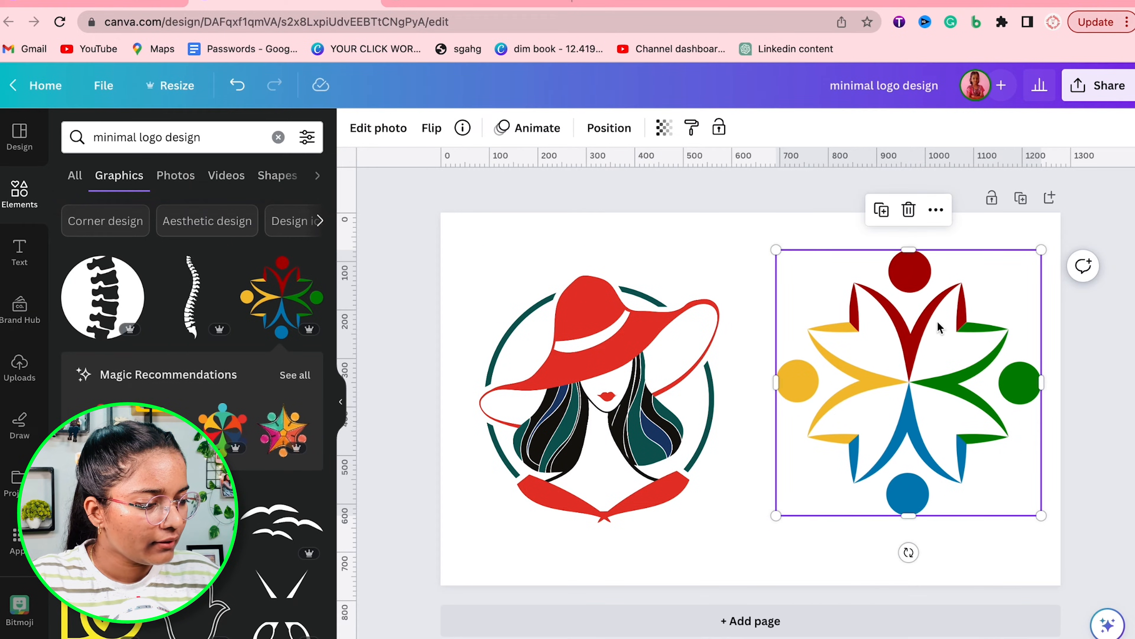
drag(938, 328, 937, 344)
click(428, 264)
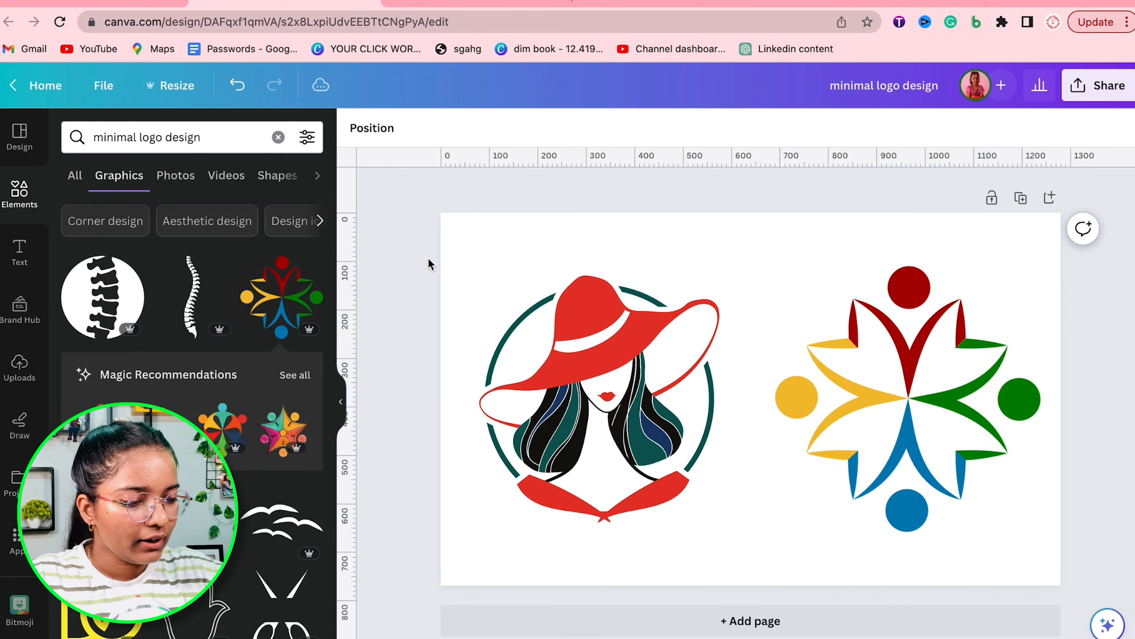
Add a rectangle and resize it to cover the whole left half of the page
key(r)
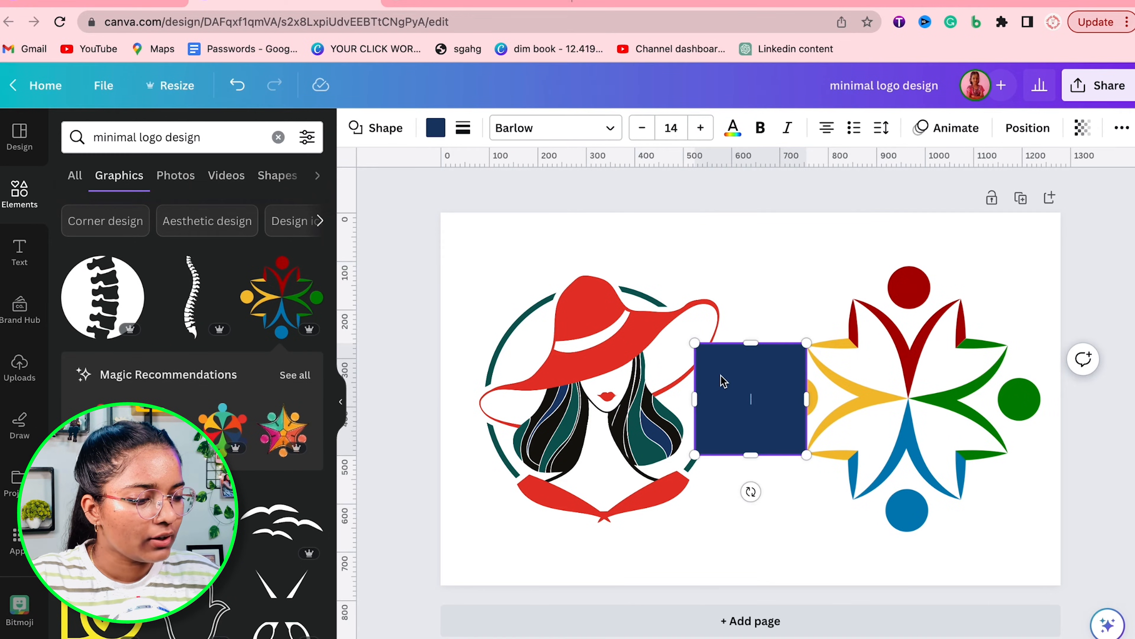
drag(712, 418, 439, 269)
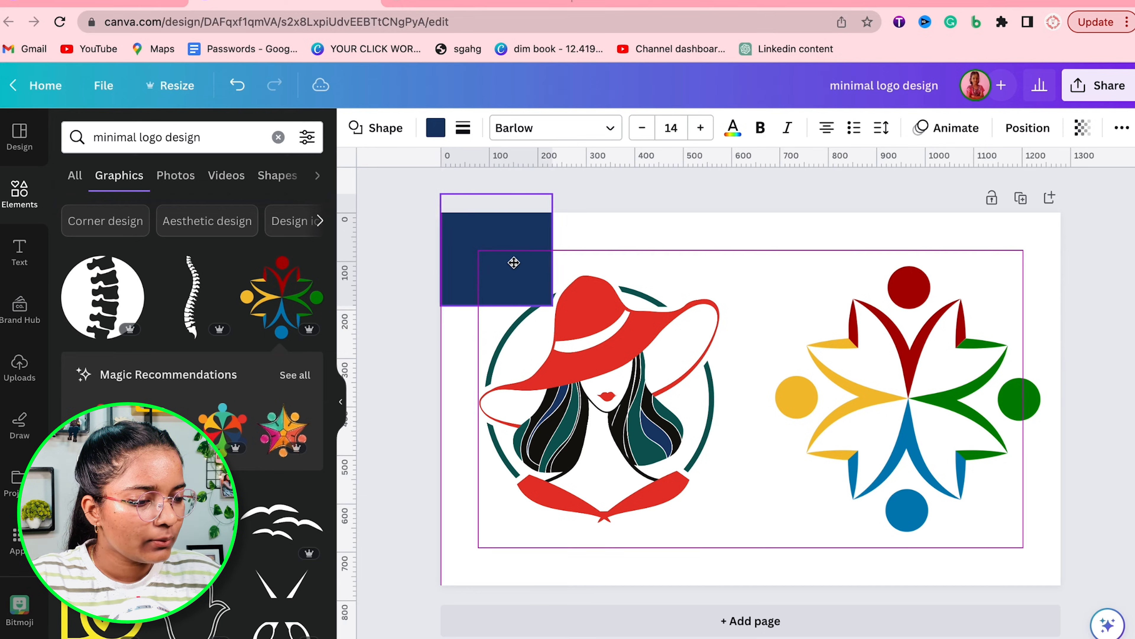
drag(529, 304, 751, 634)
Send the rectangle to the back behind the woman graphic and fill it with the emblem's yellow
click(1032, 138)
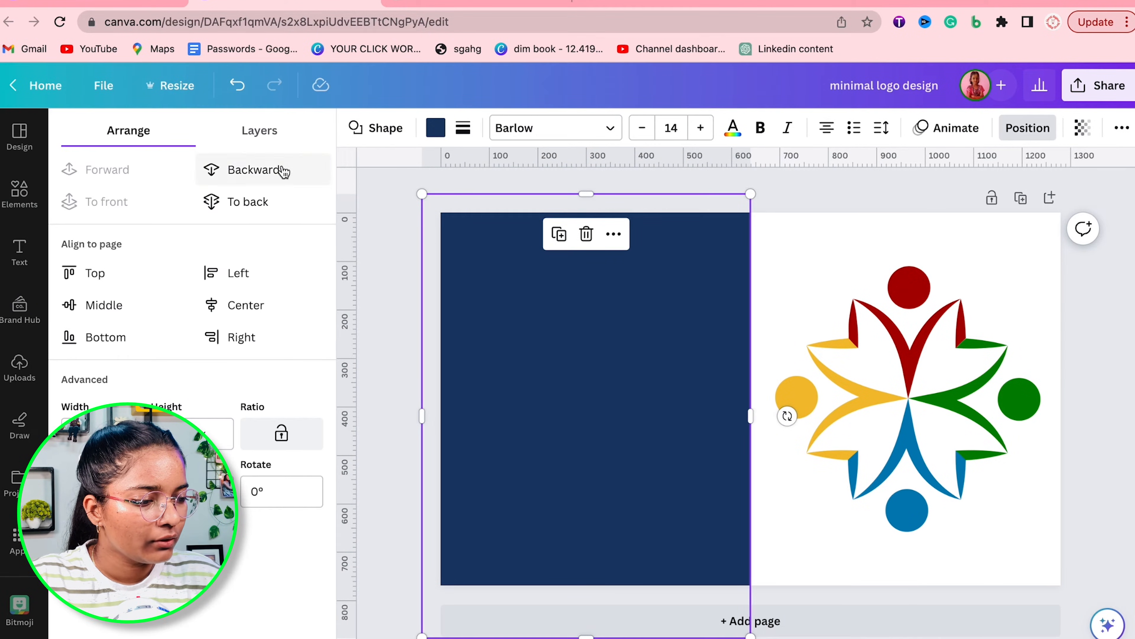
click(213, 200)
click(437, 129)
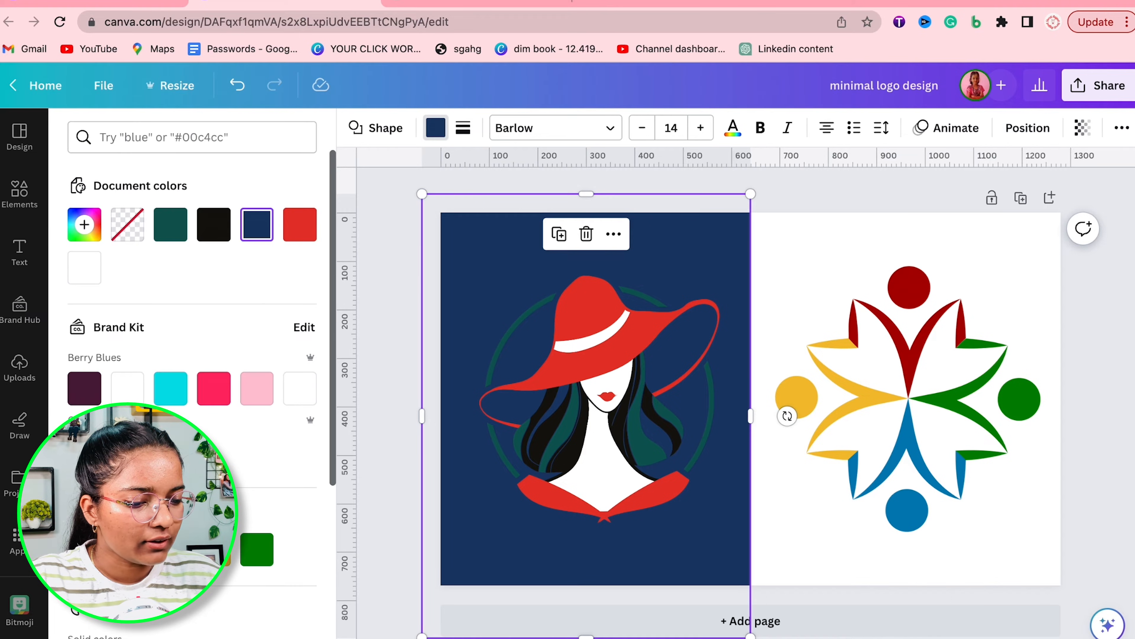
click(787, 416)
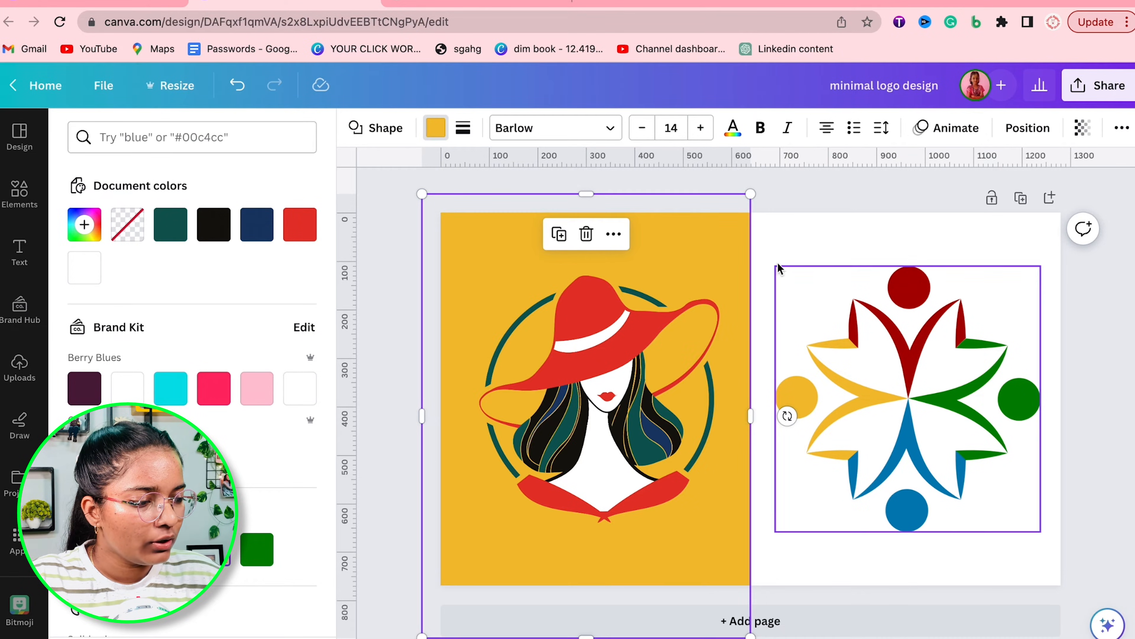
Try green, coral red and light gray as the page background, and settle on black
click(768, 252)
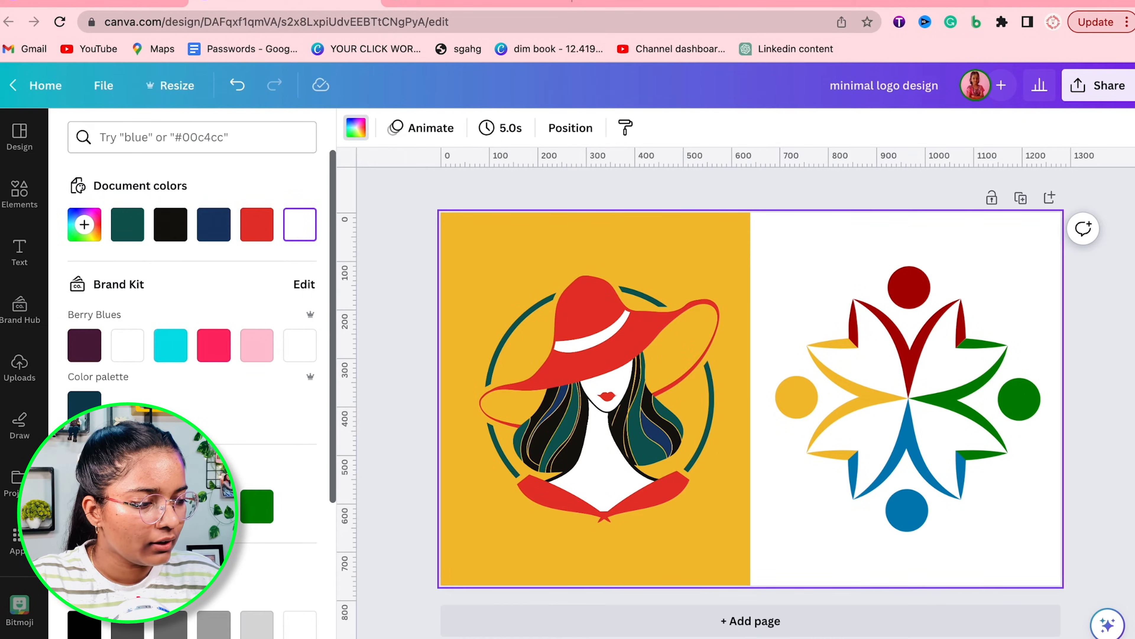
click(260, 510)
scroll(193, 358, down, 5)
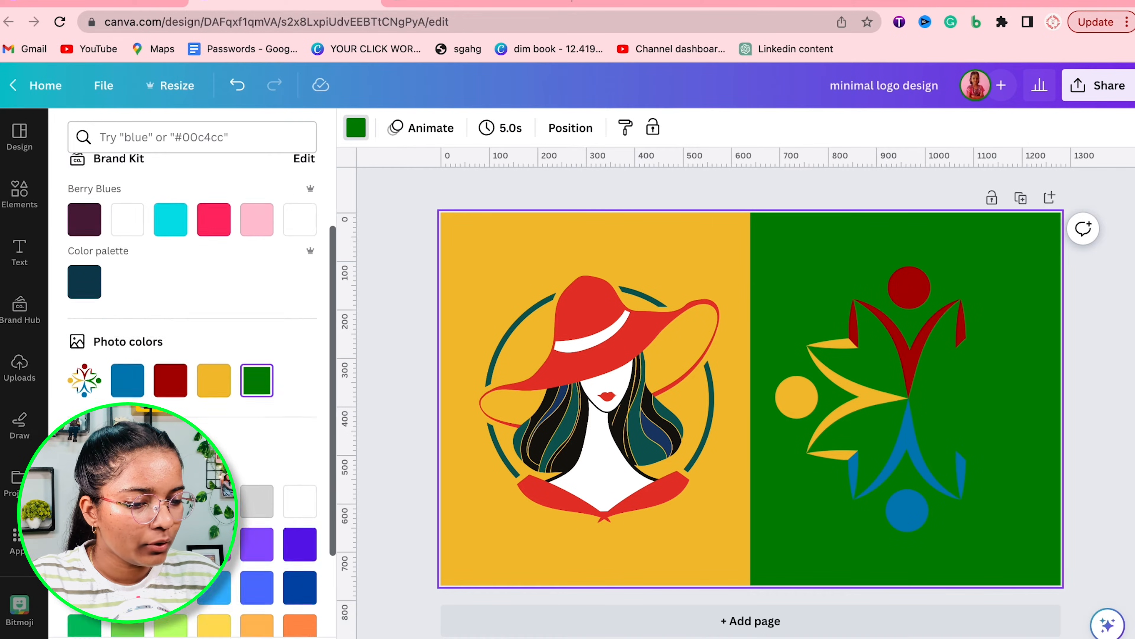
click(127, 415)
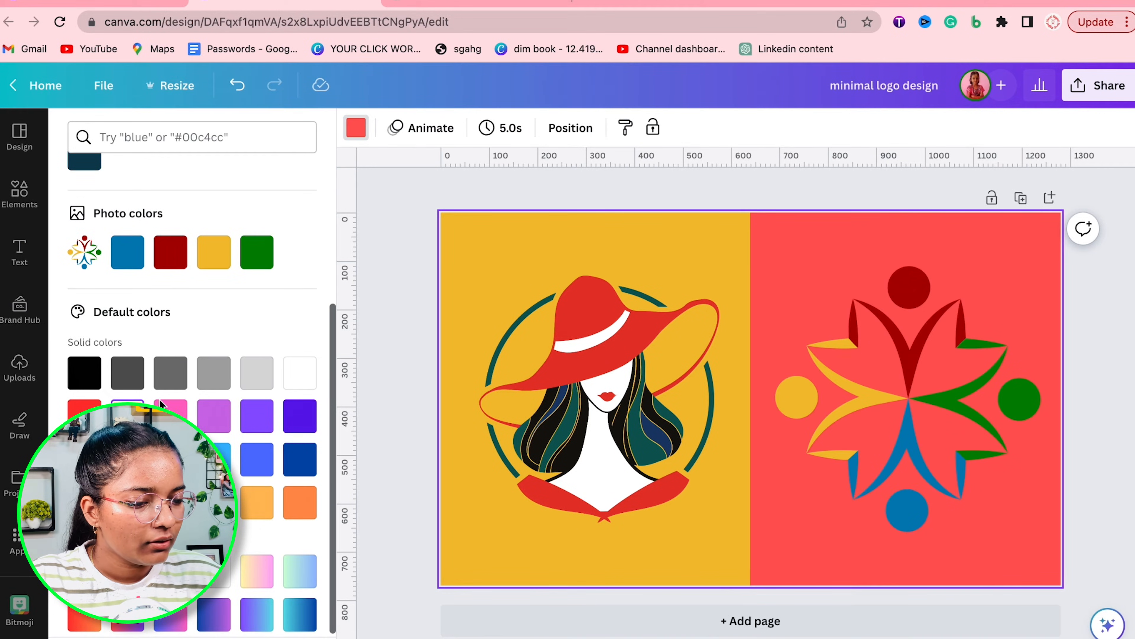
click(261, 377)
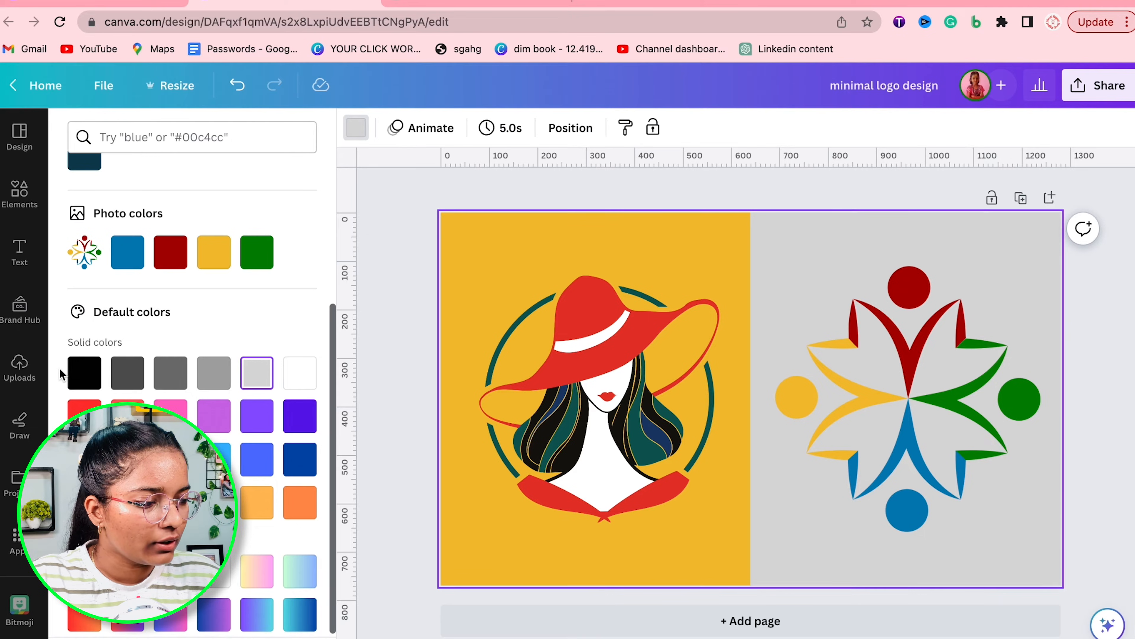
click(83, 374)
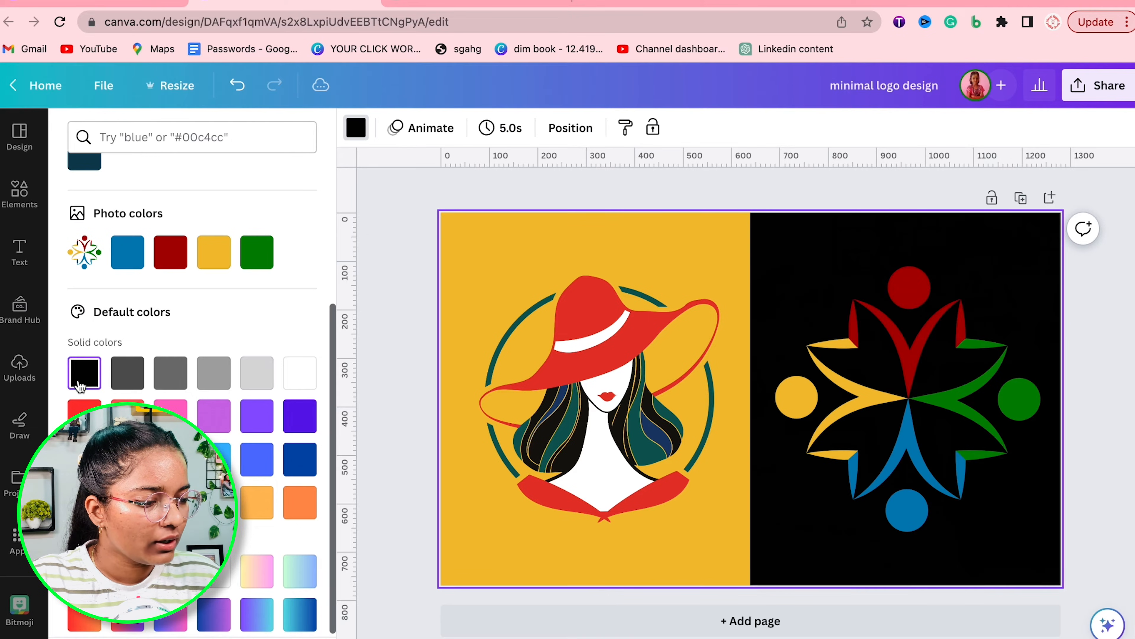
Deselect the page, hide the side panel and preview the finished design in full screen
click(378, 474)
click(342, 416)
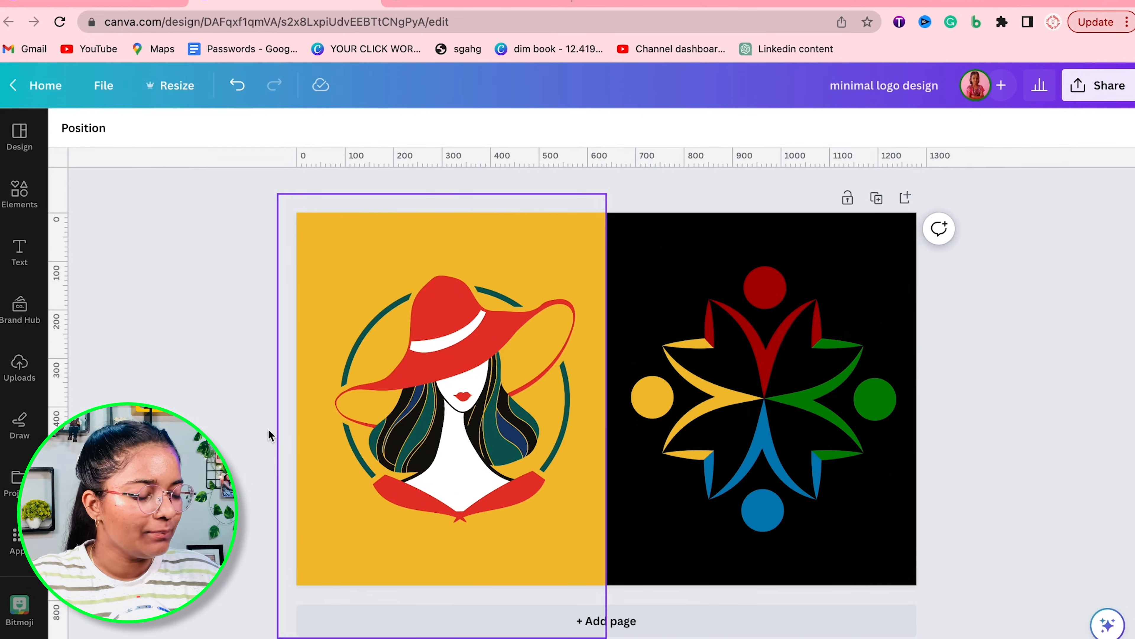
key(super+alt+p)
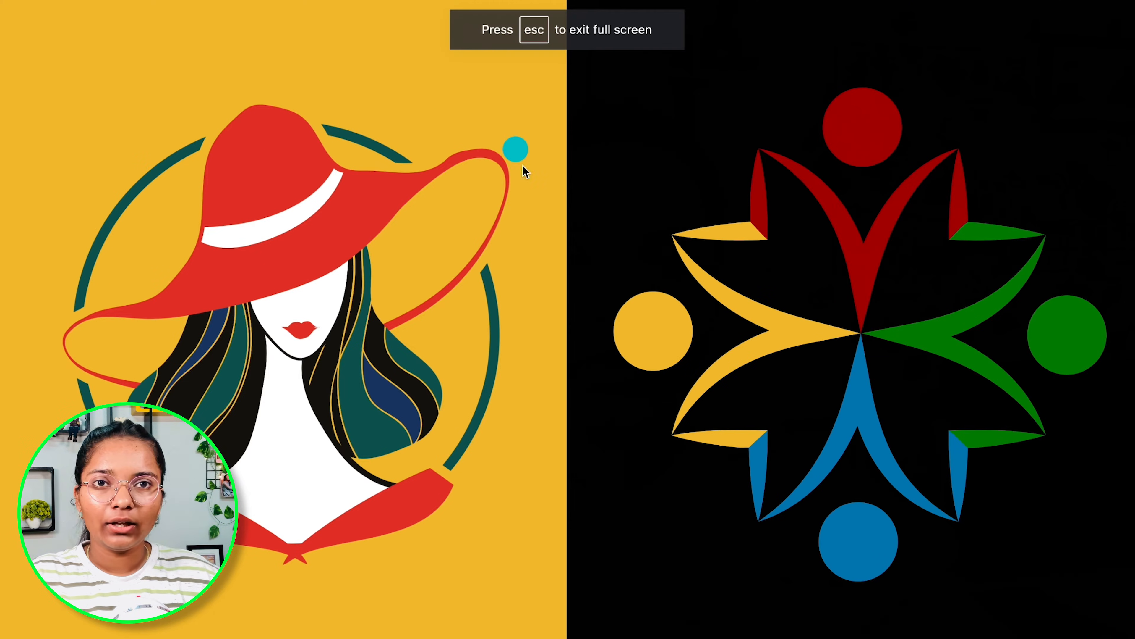
Exit the full-screen preview and delete the woman graphic and the multicoloured people emblem from the page
key(Escape)
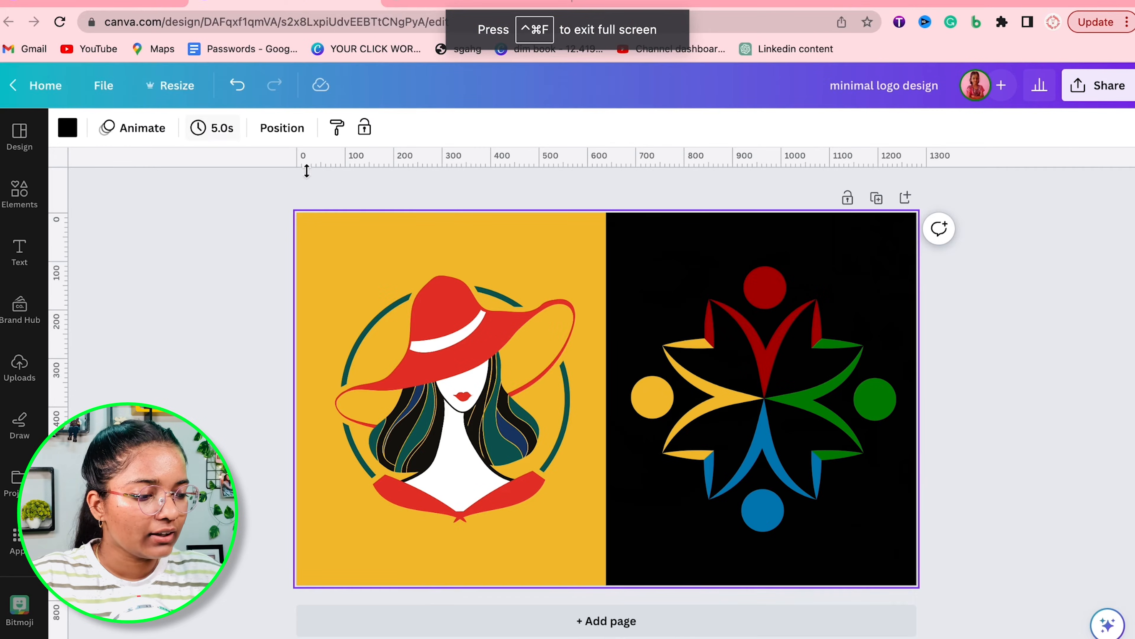
click(474, 368)
key(Delete)
click(779, 396)
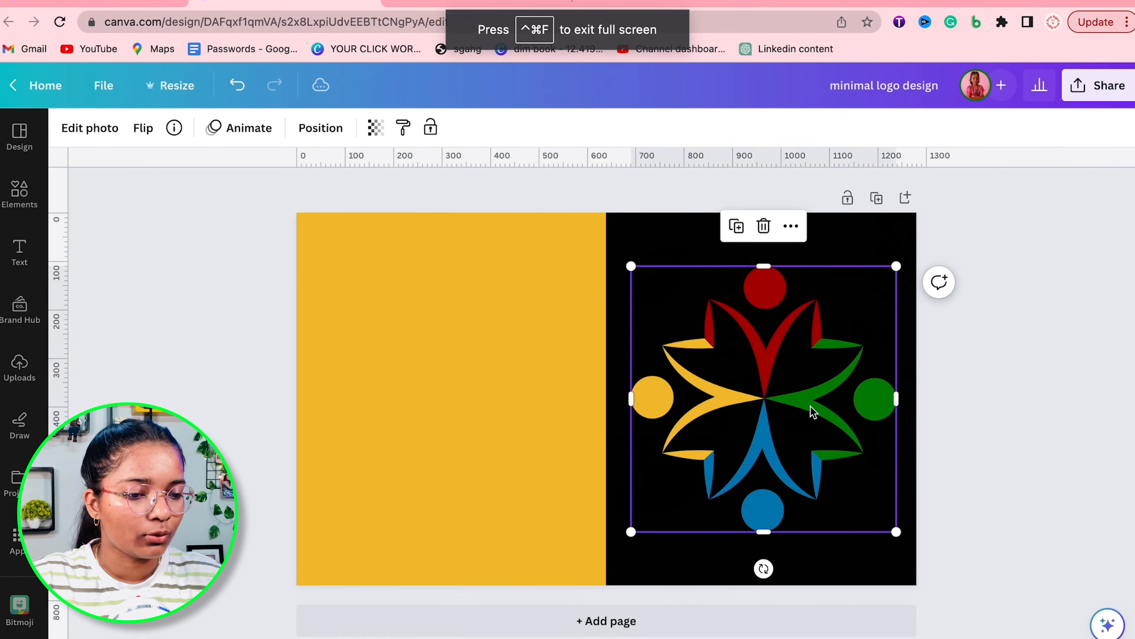
key(Delete)
Add the scissors graphic from the minimal logo design results, enlarge it and centre it on the yellow half
click(19, 192)
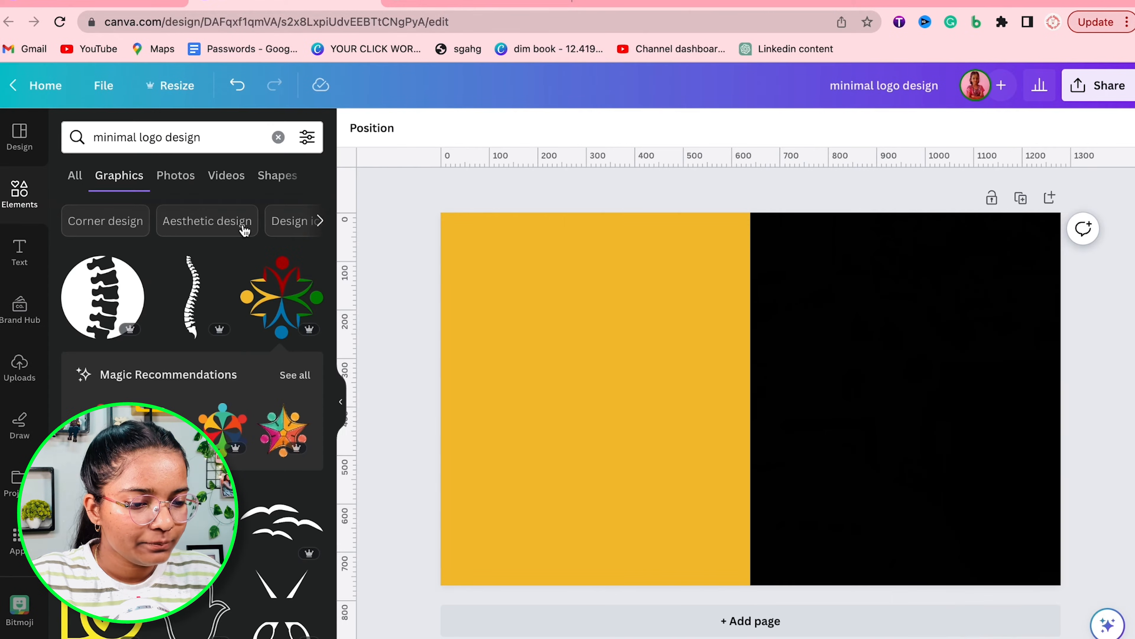
click(279, 599)
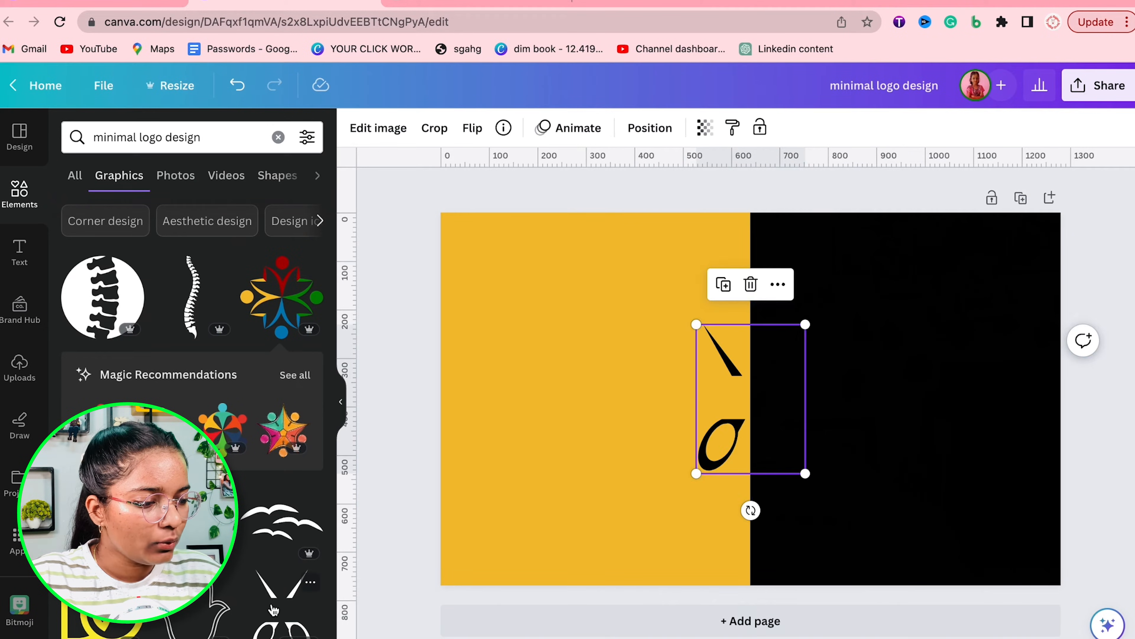
drag(739, 408, 584, 411)
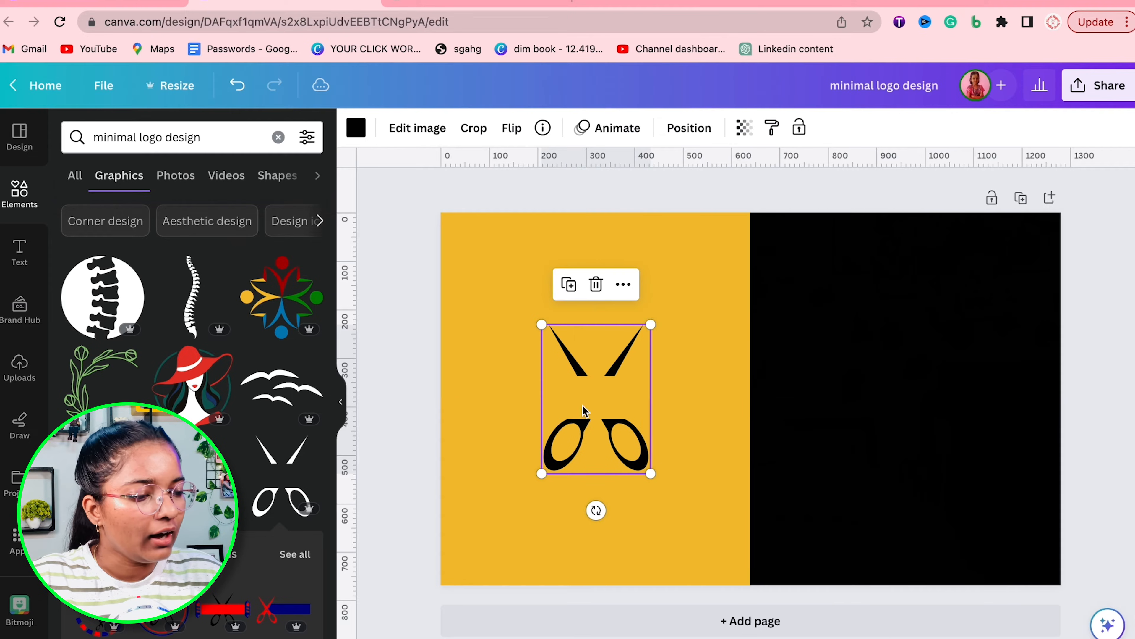
drag(541, 324, 377, 297)
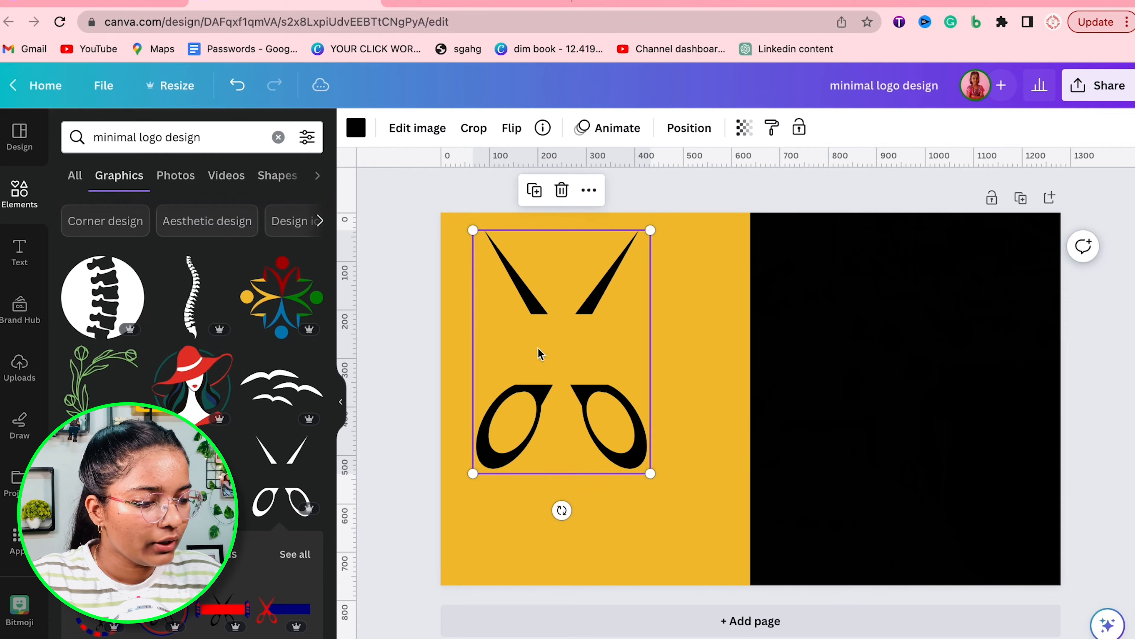
drag(538, 355, 562, 390)
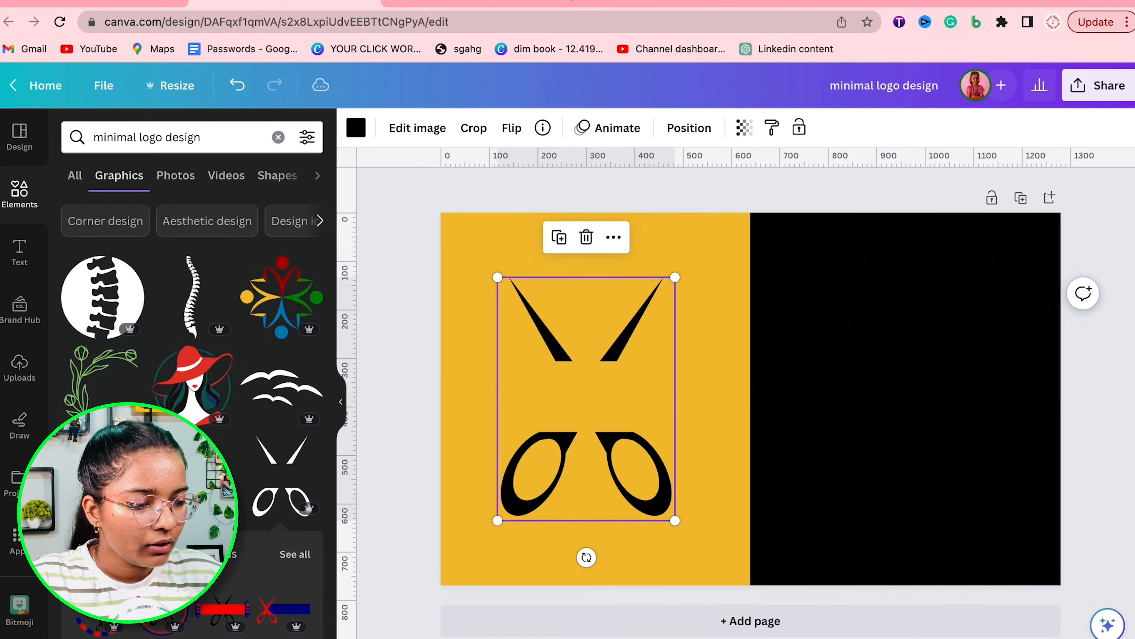
Add the DG monogram graphic, centre it on the black half and recolour it white
key(ctrl+v)
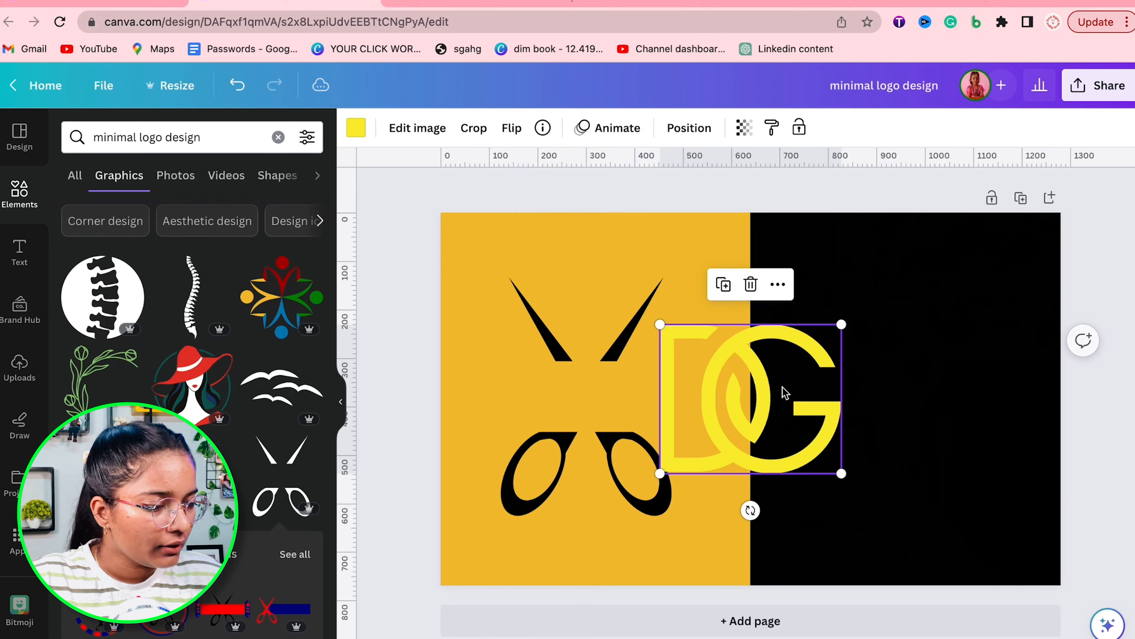
drag(782, 387, 938, 386)
click(354, 132)
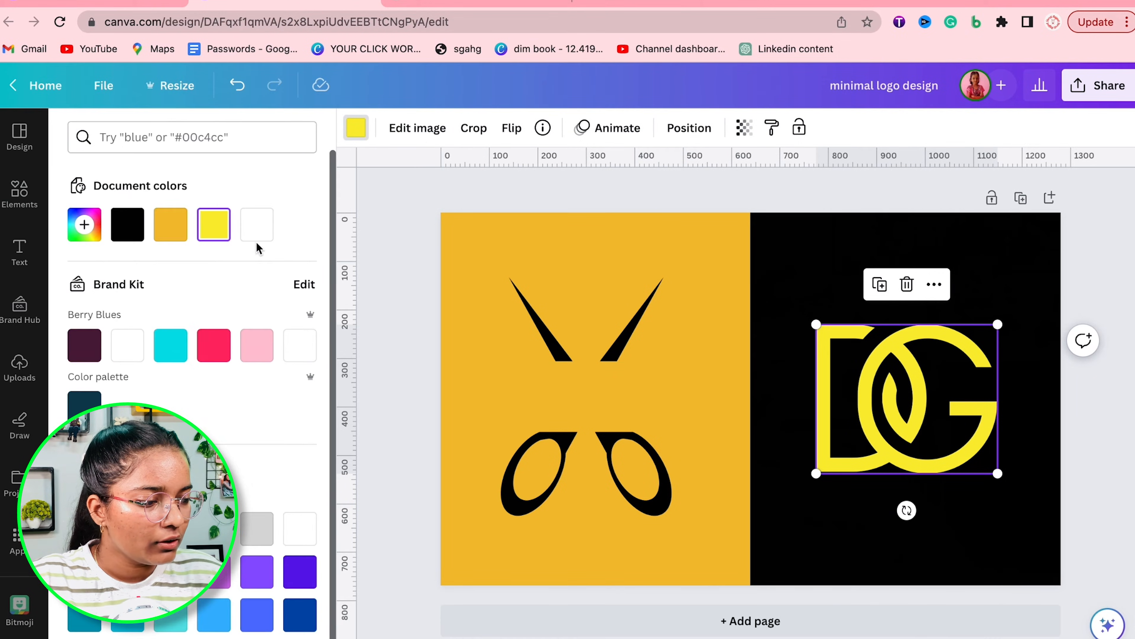
click(256, 232)
click(370, 389)
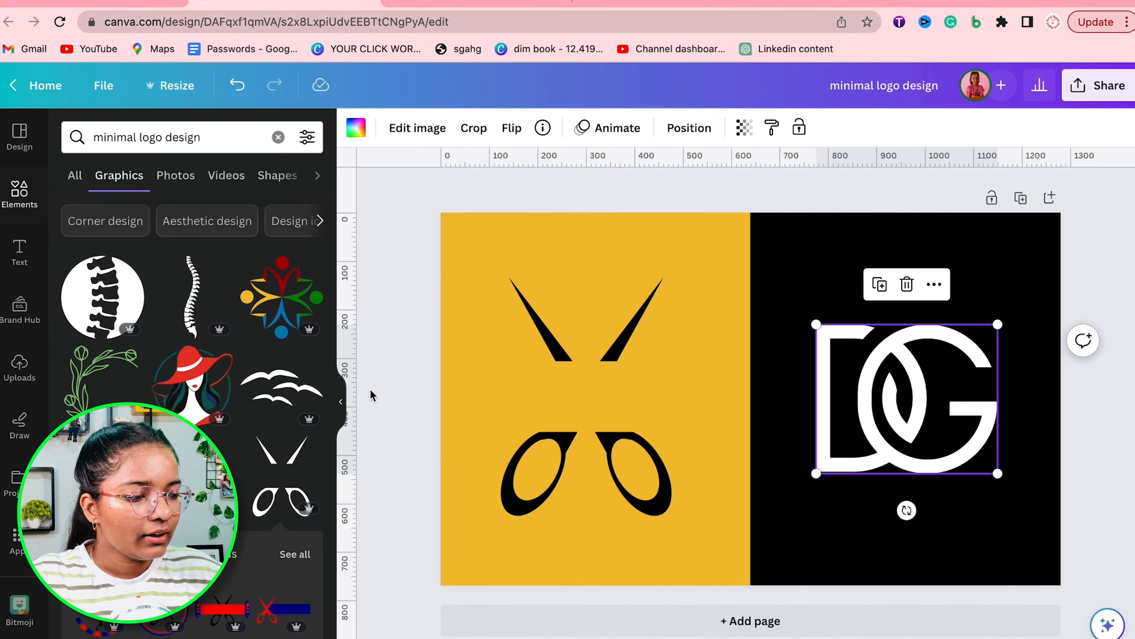
click(342, 405)
click(976, 535)
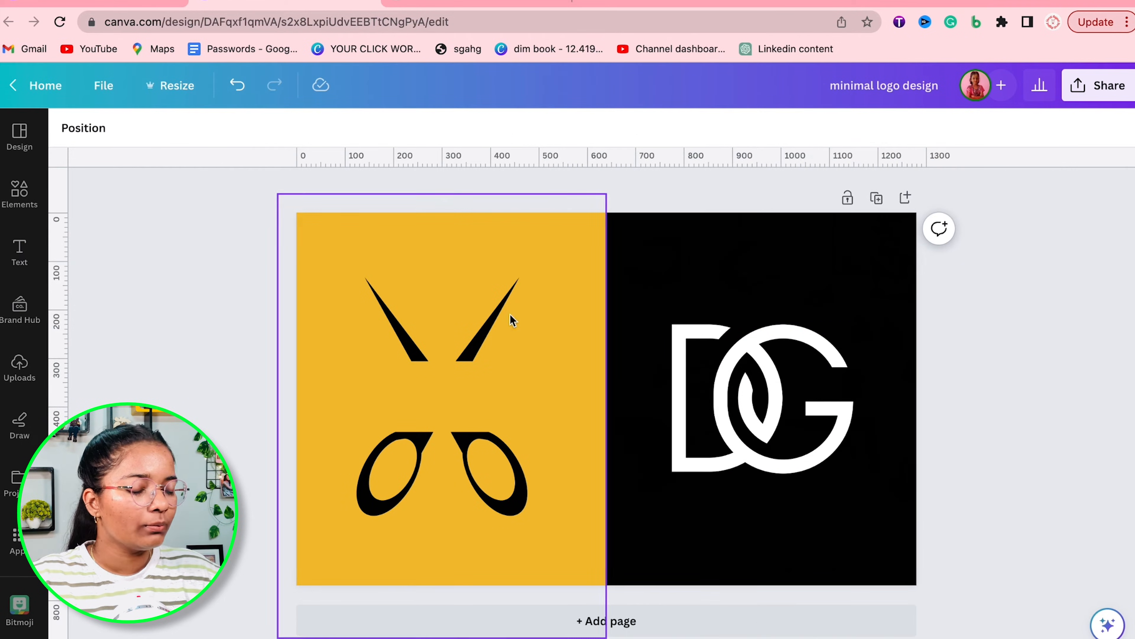
Open the download options for the one-page design and look over the PNG settings
scroll(1100, 583, down, 5)
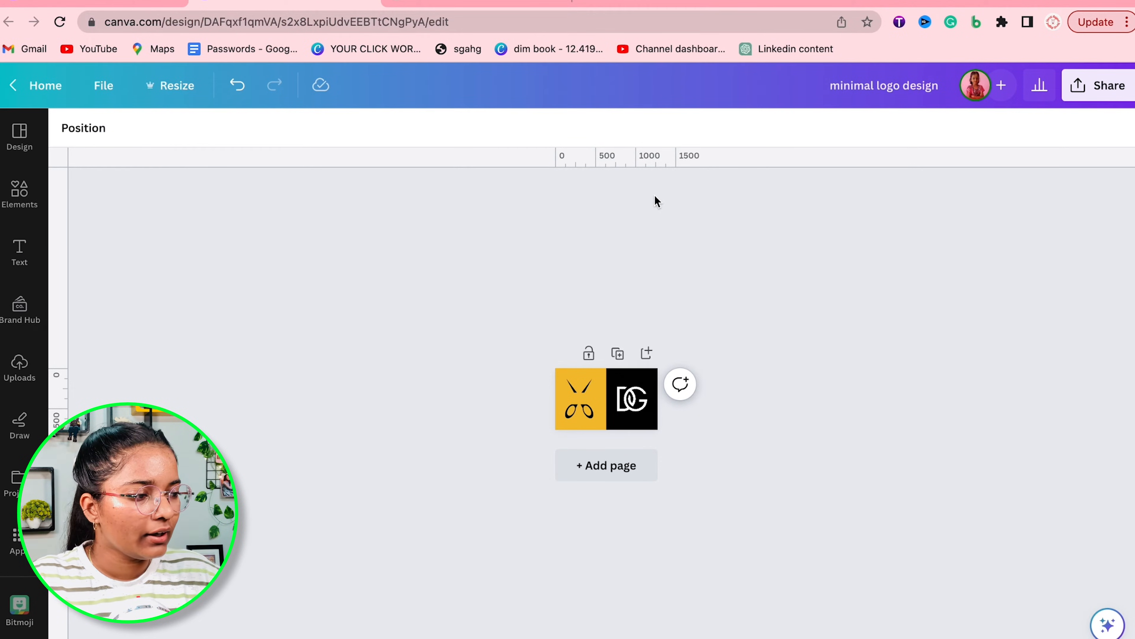
click(1116, 103)
click(908, 492)
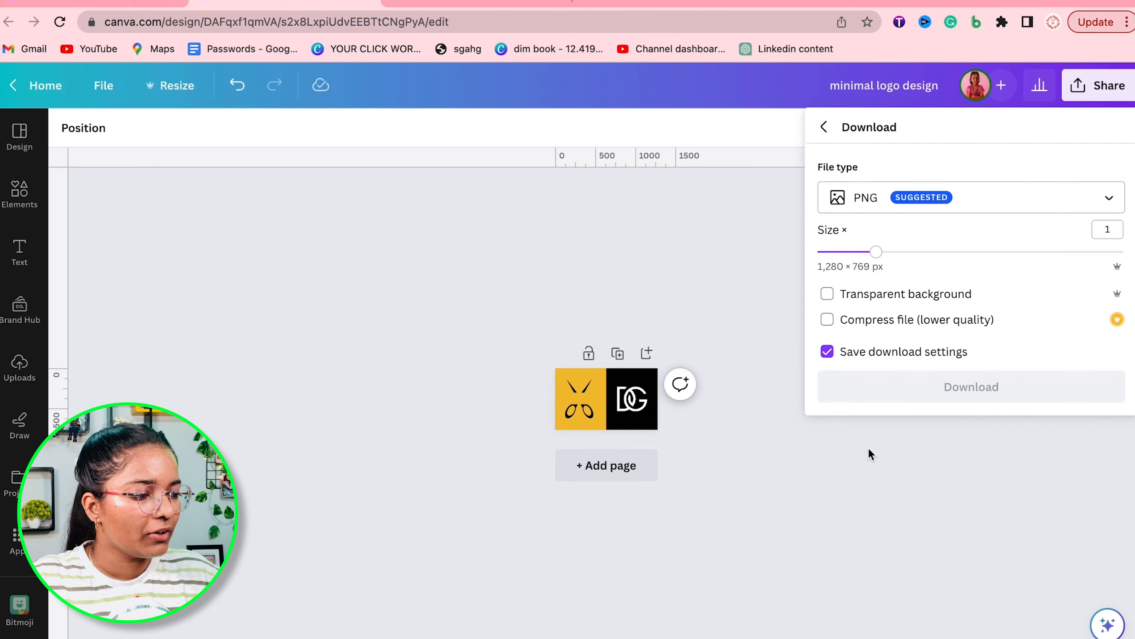
Add a second page below the design and insert a heading text box on it
click(633, 464)
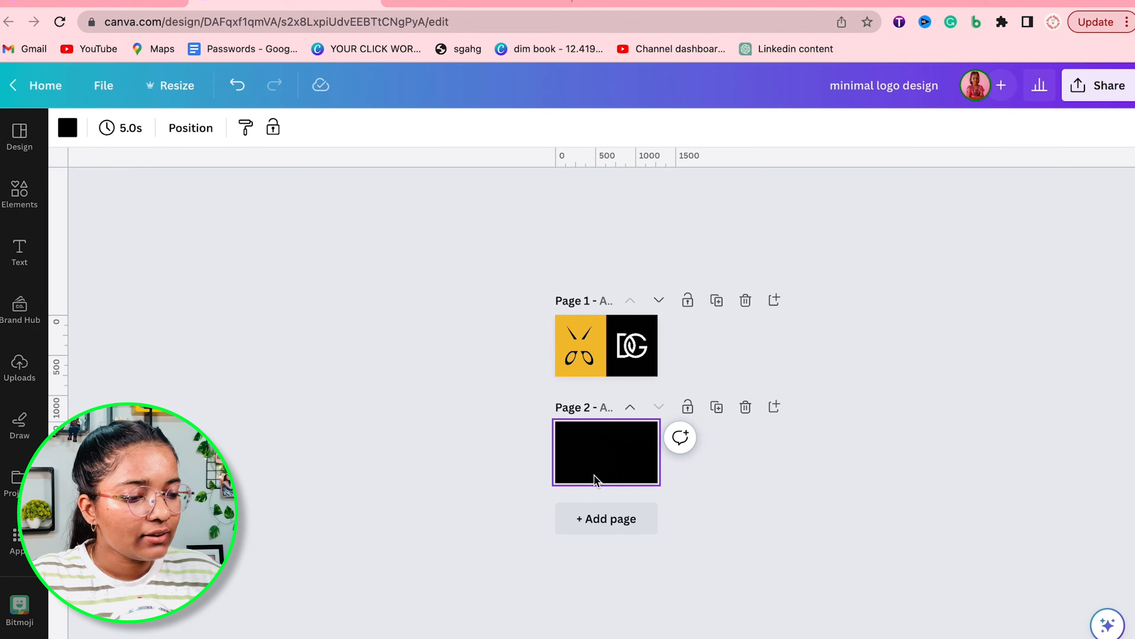
scroll(594, 475, up, 5)
scroll(595, 475, down, 2)
scroll(594, 475, up, 3)
scroll(595, 475, down, 1)
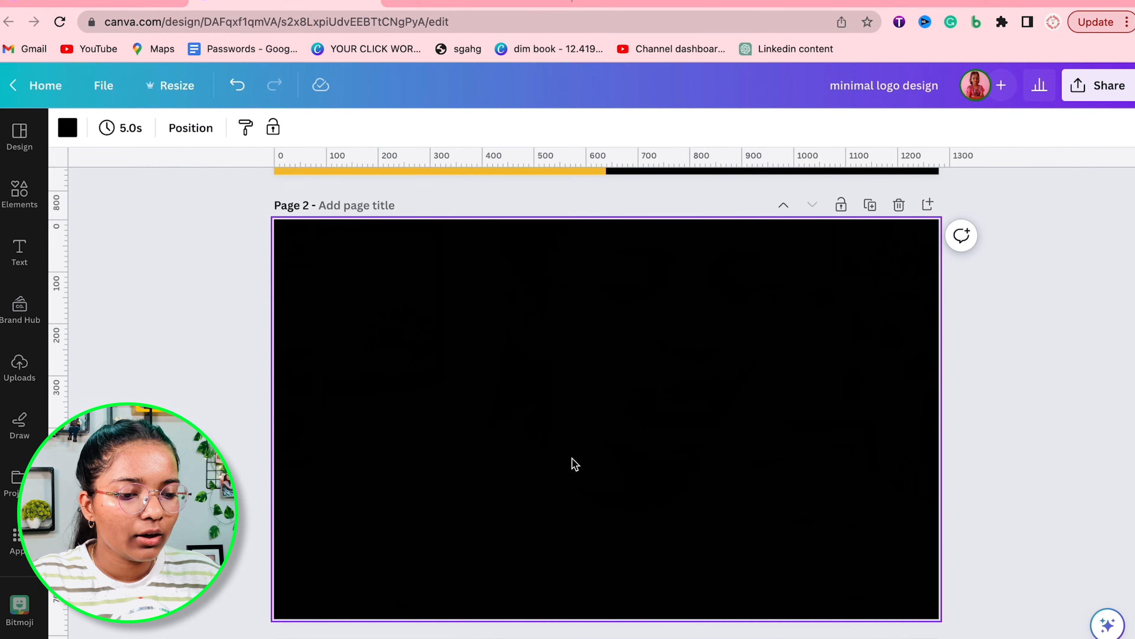
click(10, 247)
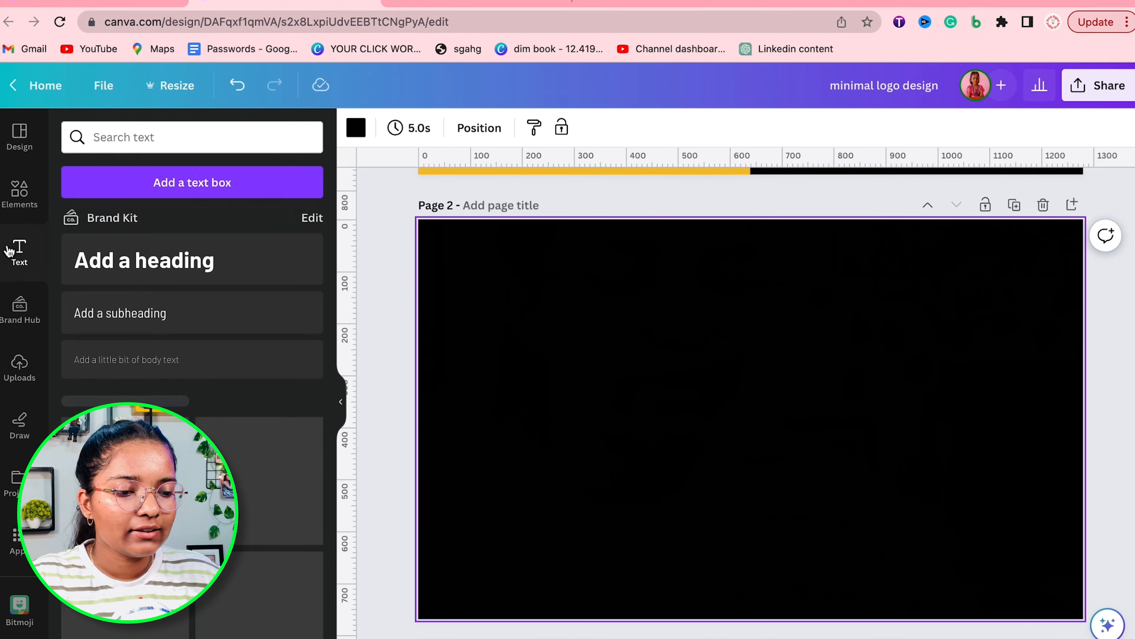
click(156, 250)
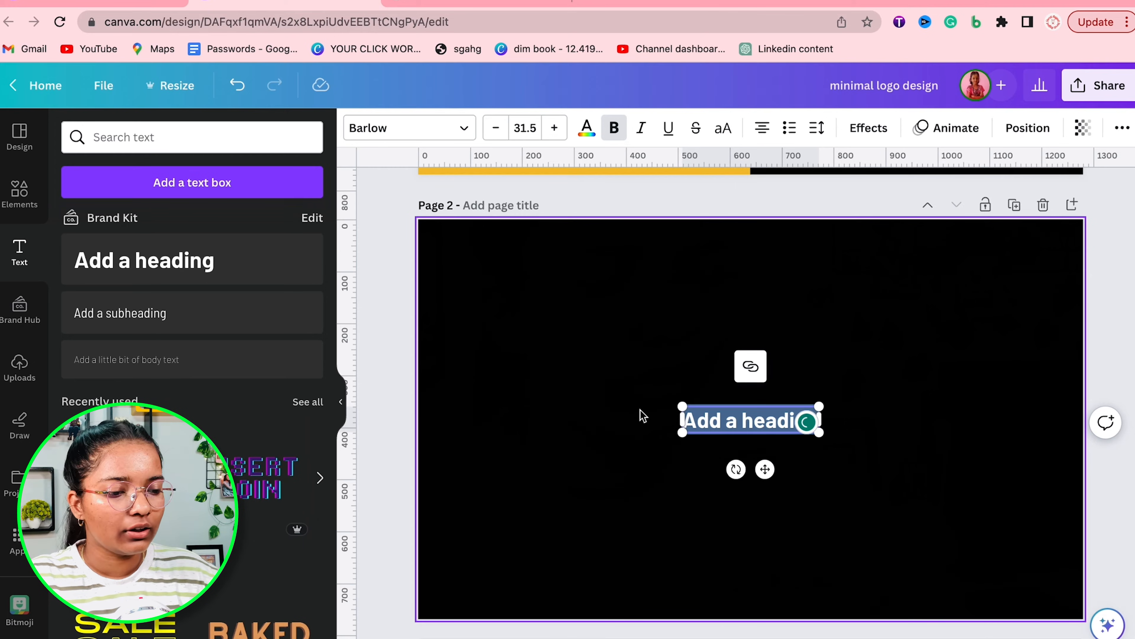
Search the elements for "women" and try a photo of a long-haired woman by a fence on page 2
click(20, 197)
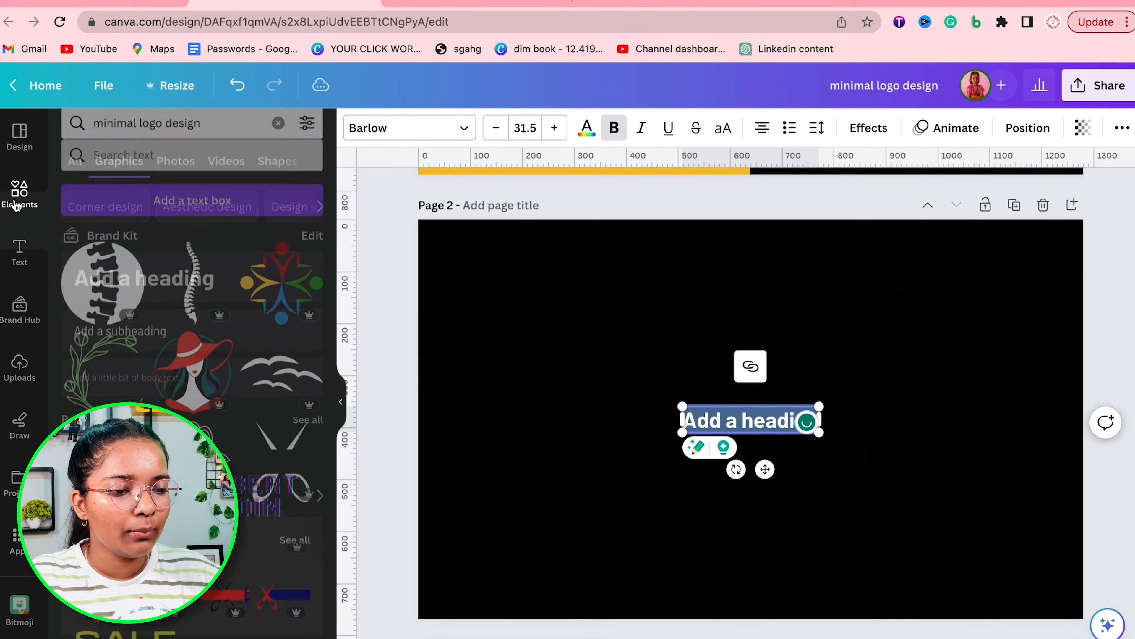
triple_click(171, 139)
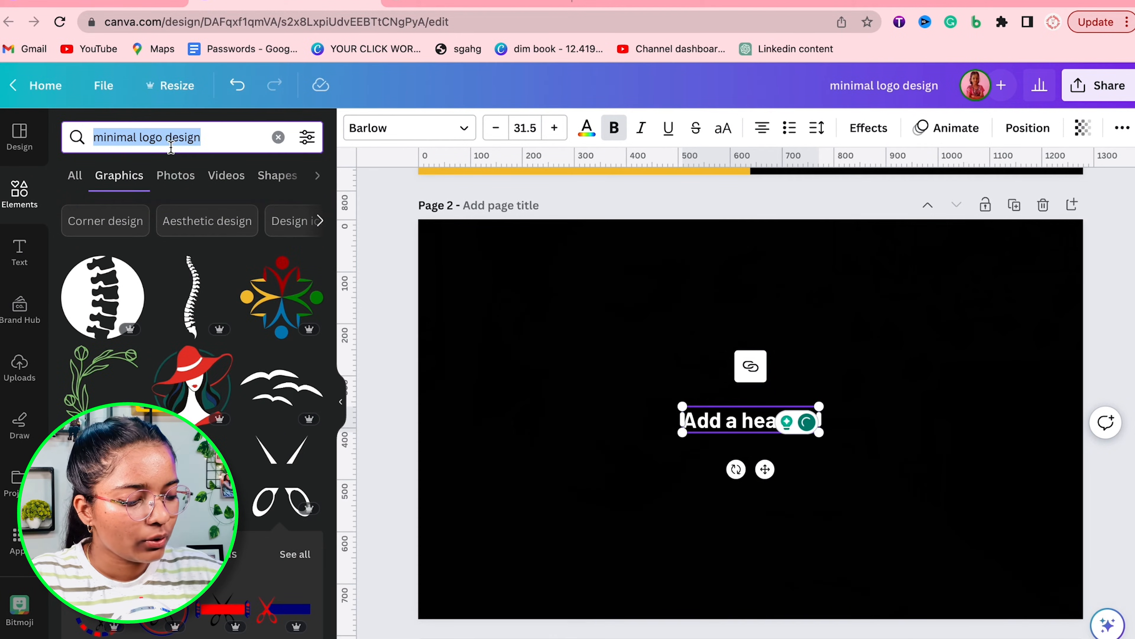
text(women)
key(Return)
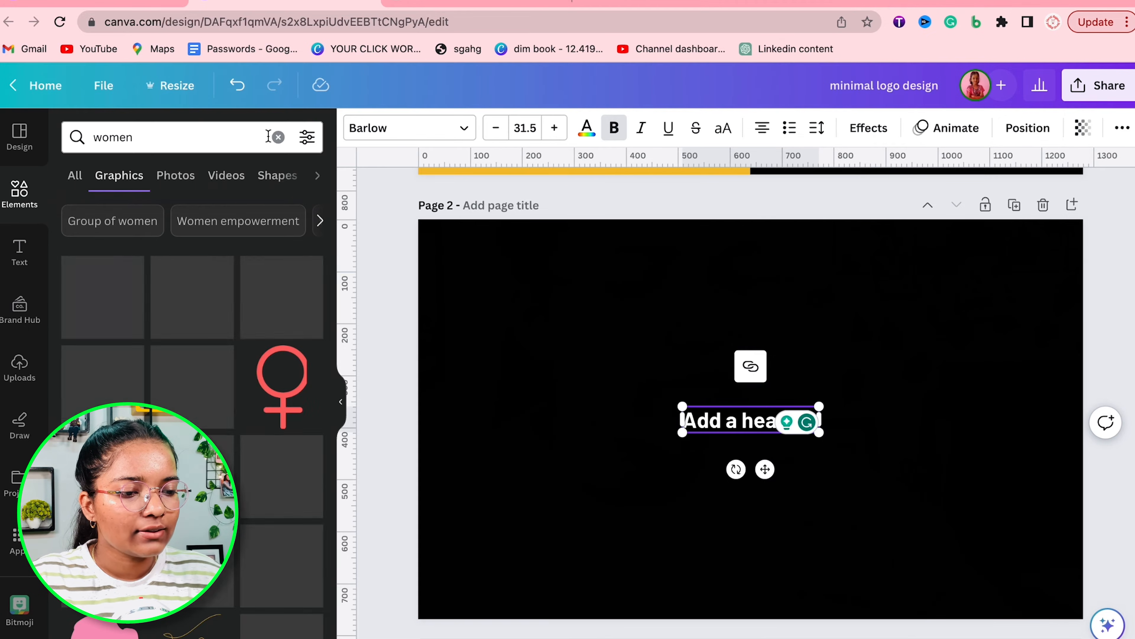
click(187, 175)
click(141, 176)
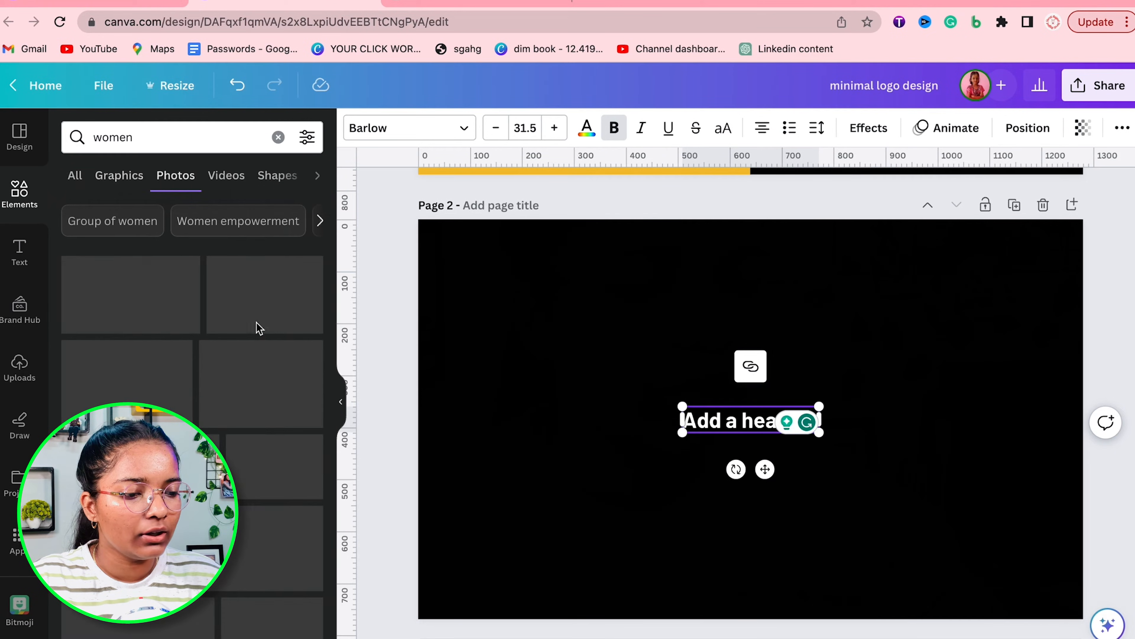
click(274, 305)
key(Delete)
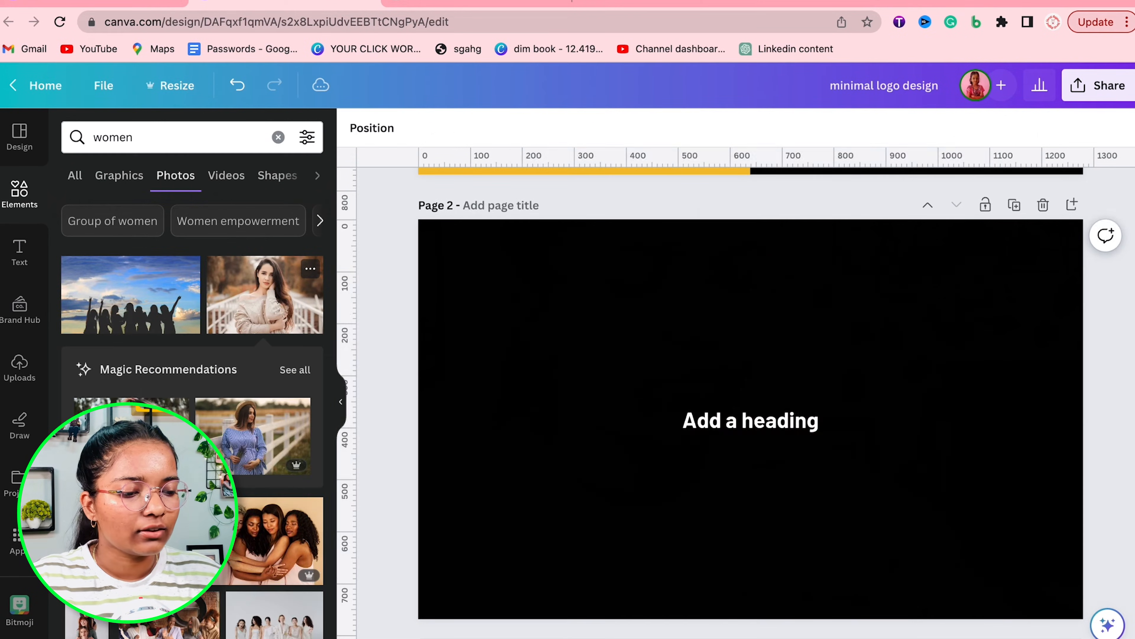
Download the design as a 1,280 × 769 px PNG and view the downloaded image in full screen
click(338, 416)
scroll(596, 286, up, 10)
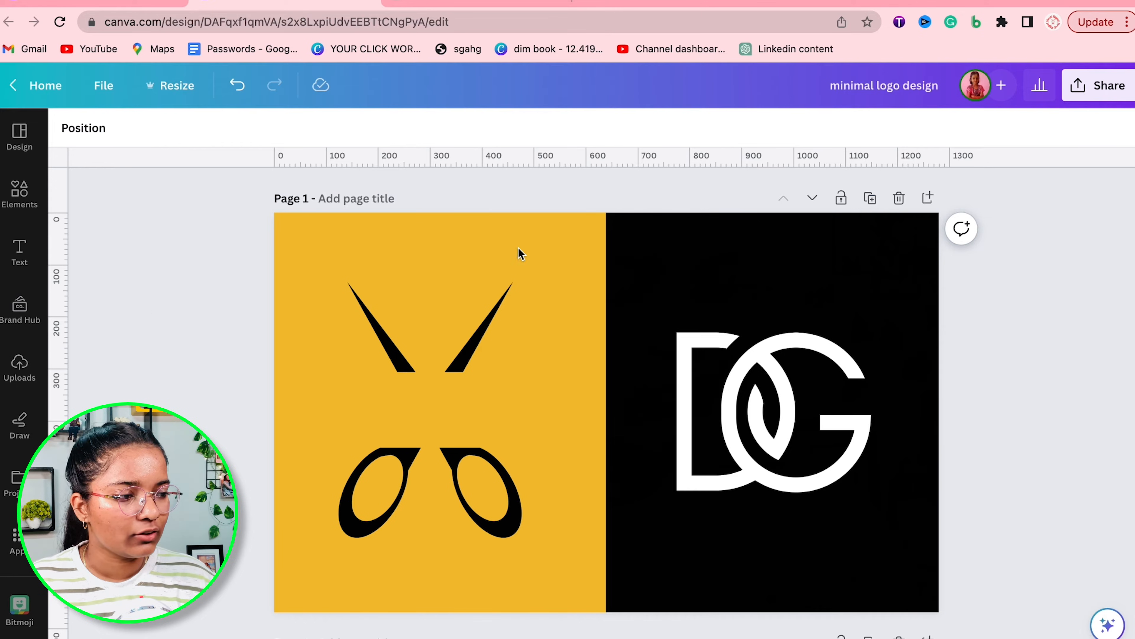
click(1105, 94)
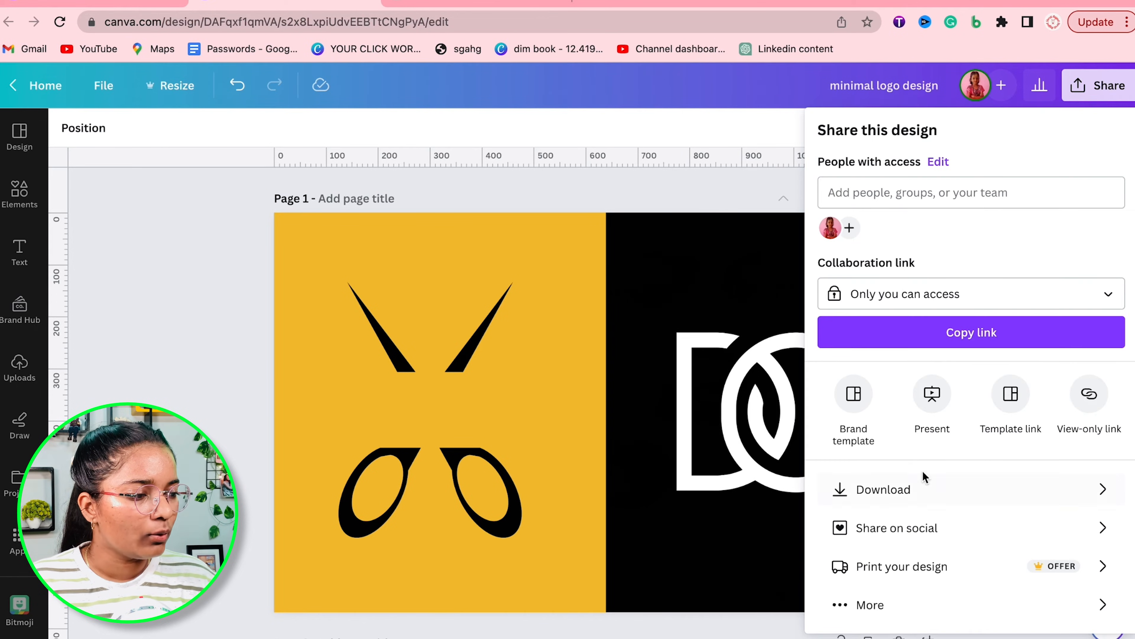
click(924, 489)
click(926, 376)
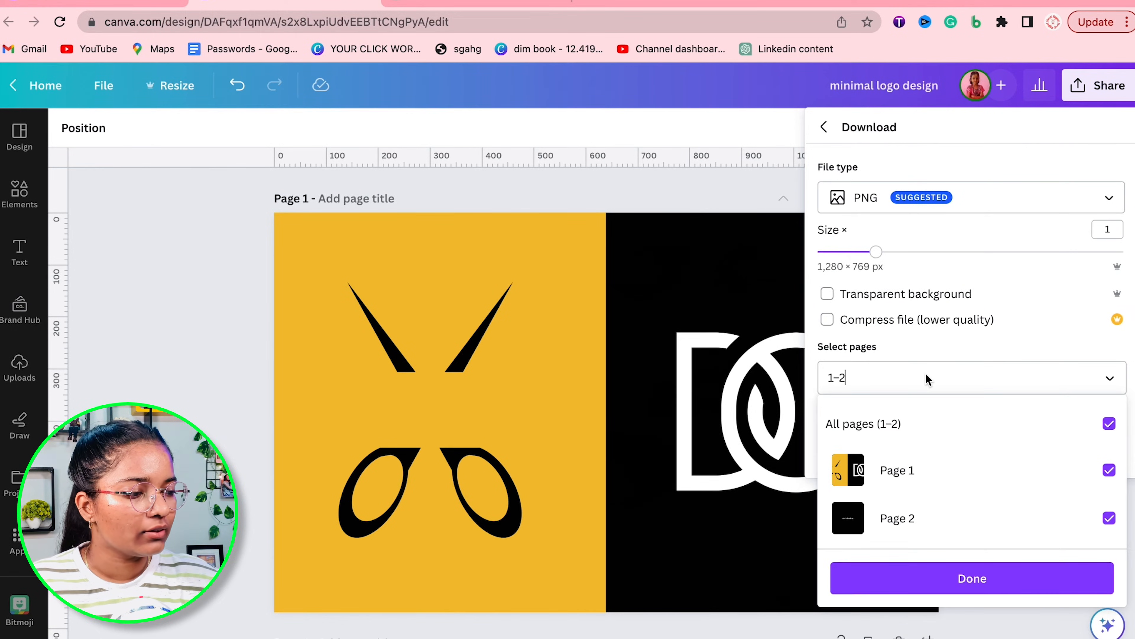
click(903, 154)
click(904, 450)
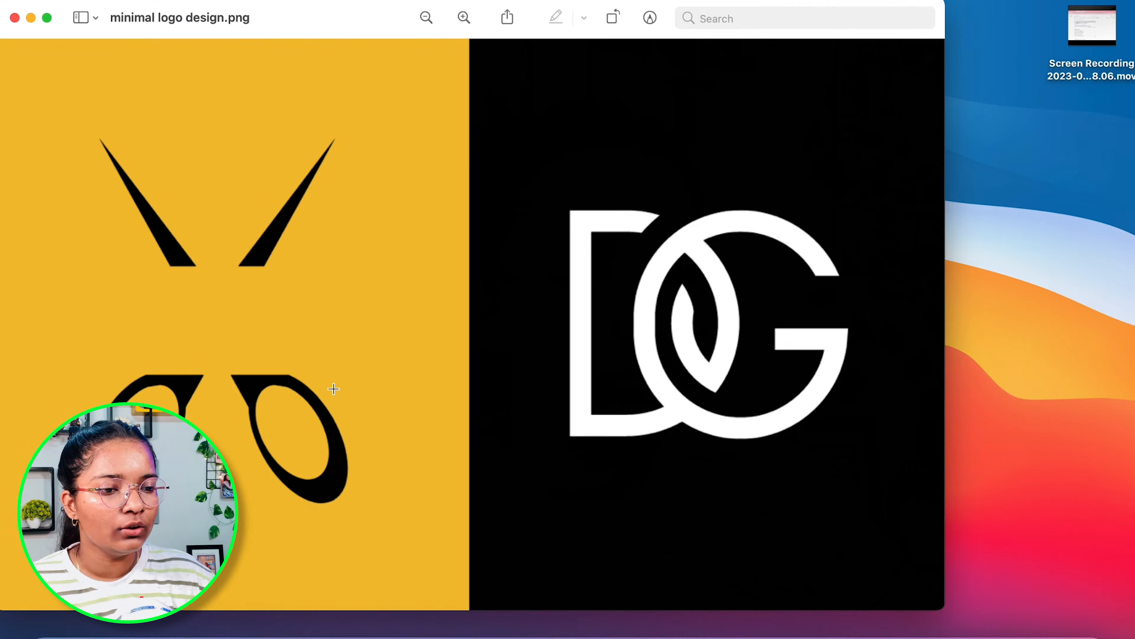
click(52, 19)
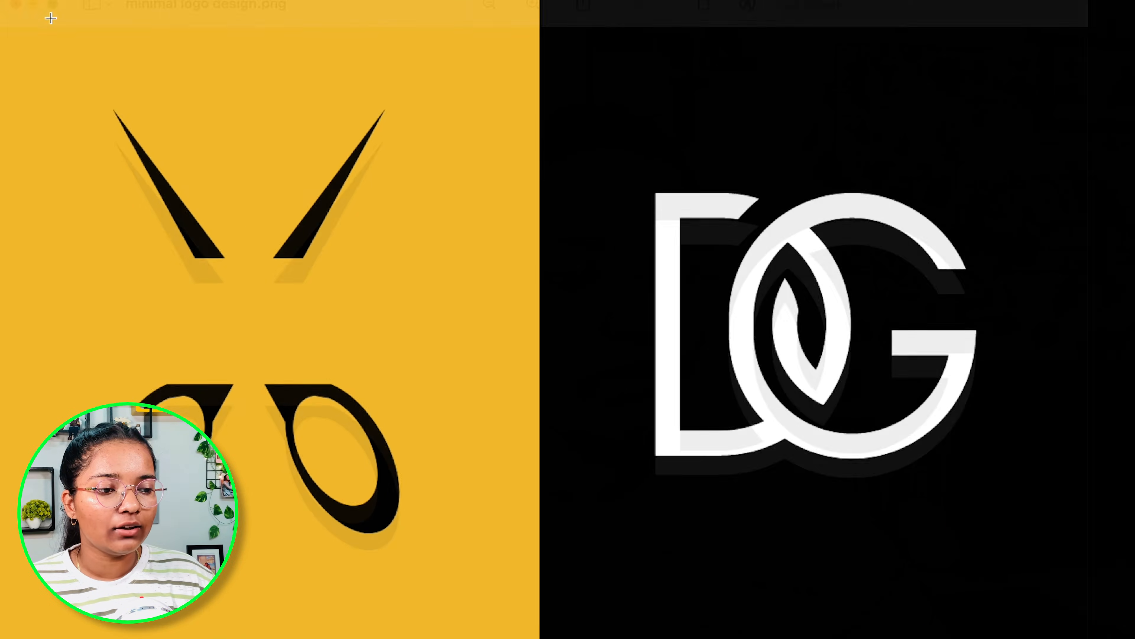